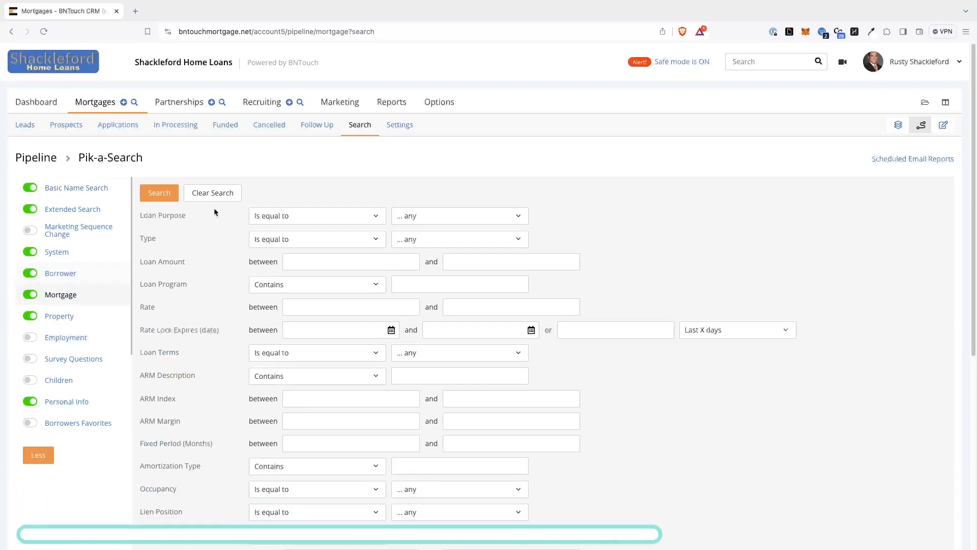
# Search mortgages whose loan purpose is Purchase and whose property state contains TX
pyautogui.click(420, 217)
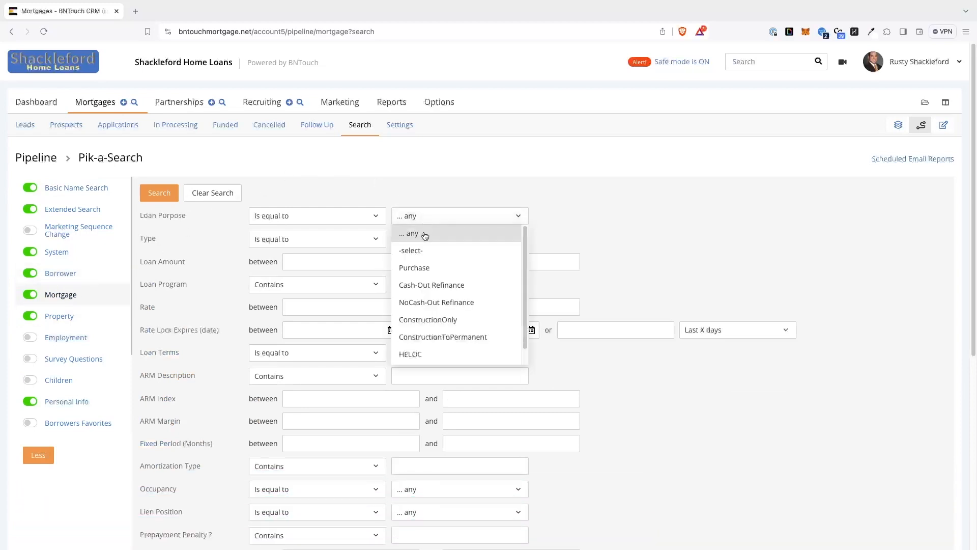
pyautogui.click(428, 270)
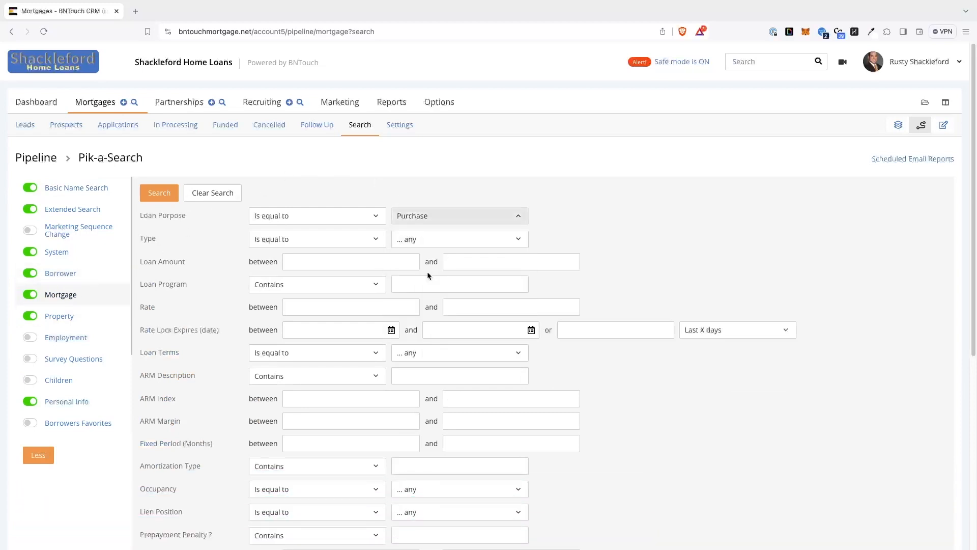
pyautogui.click(56, 316)
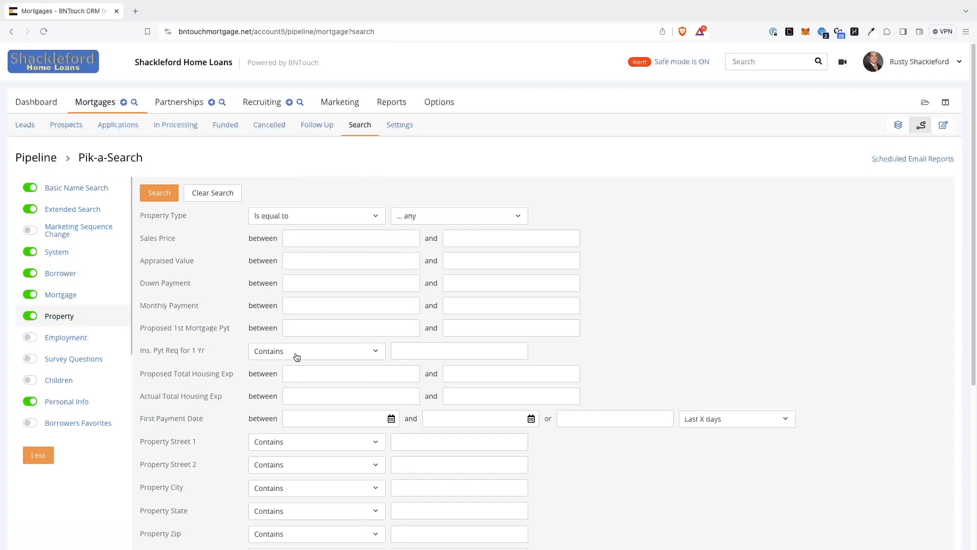
pyautogui.scroll(-5, 295, 356)
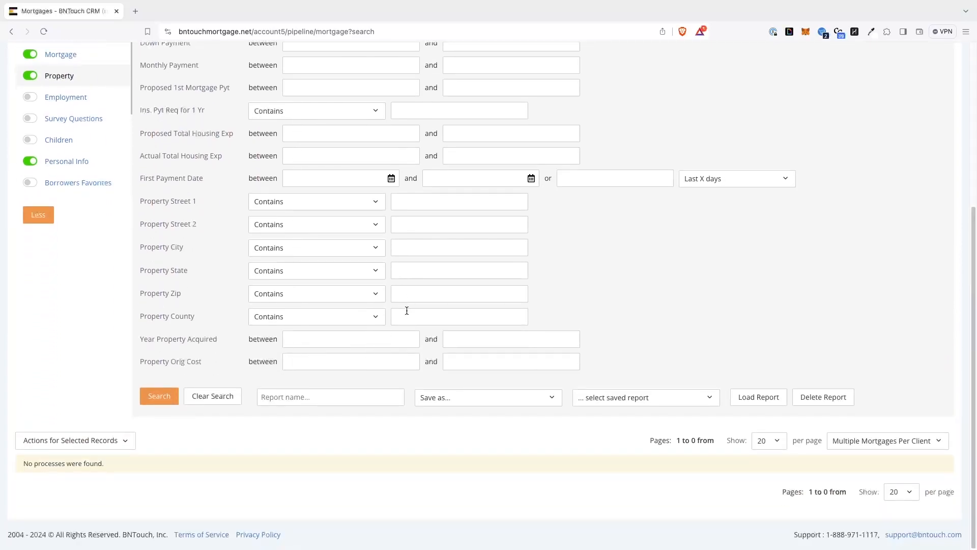
pyautogui.click(411, 273)
pyautogui.write('TX')
pyautogui.click(158, 396)
pyautogui.scroll(-4, 205, 383)
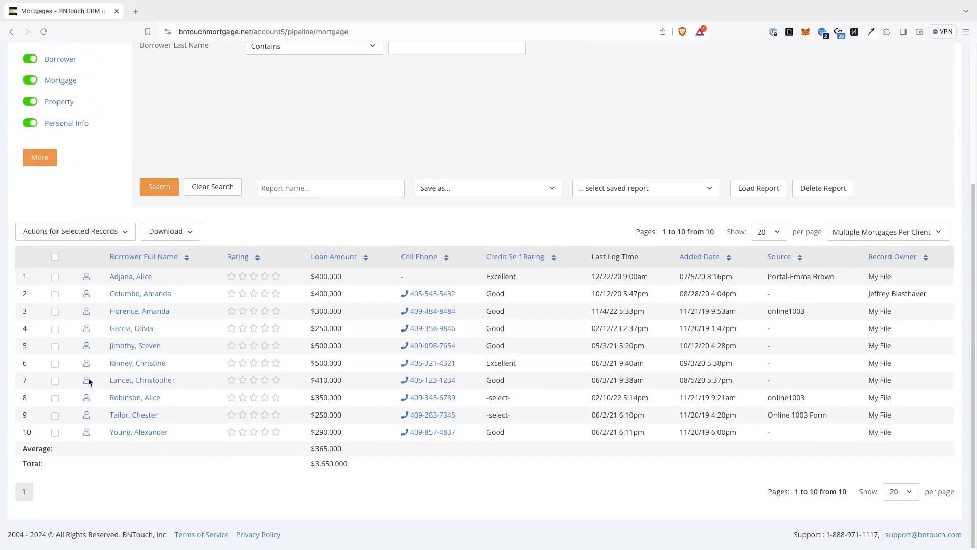
# Select all borrower records in the search results and open the actions for selected records
pyautogui.click(55, 257)
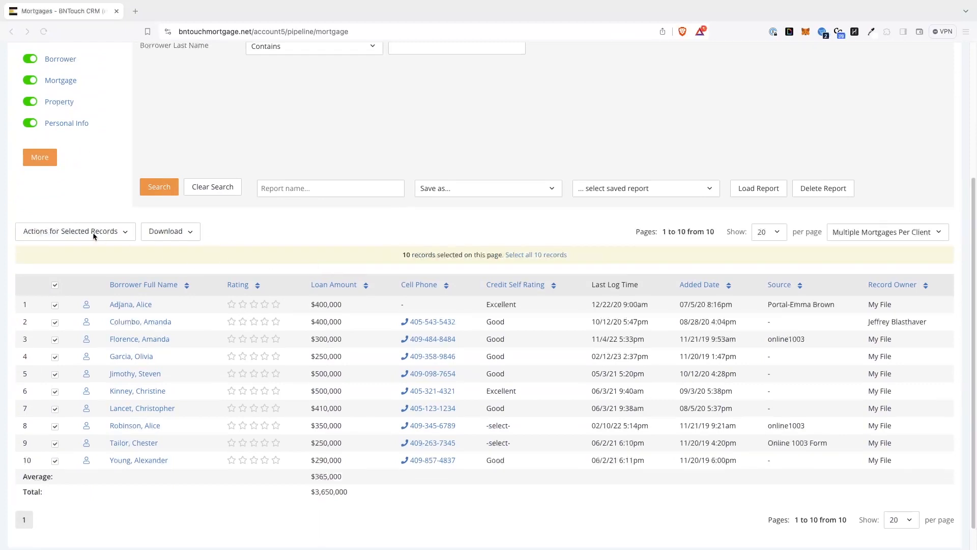
pyautogui.click(109, 234)
pyautogui.click(112, 252)
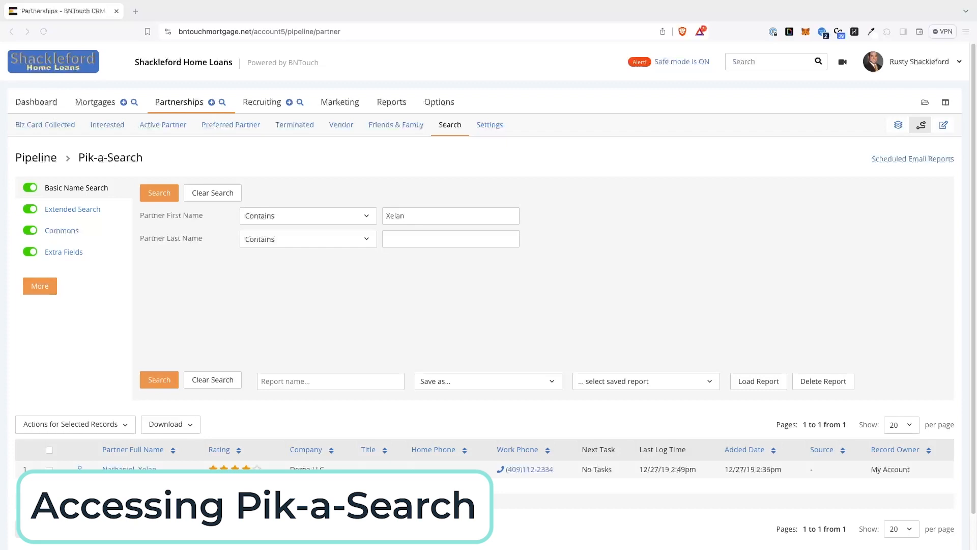
# Open the partner's record from the search results and view its contact info, campaigns and participated loans
pyautogui.click(130, 471)
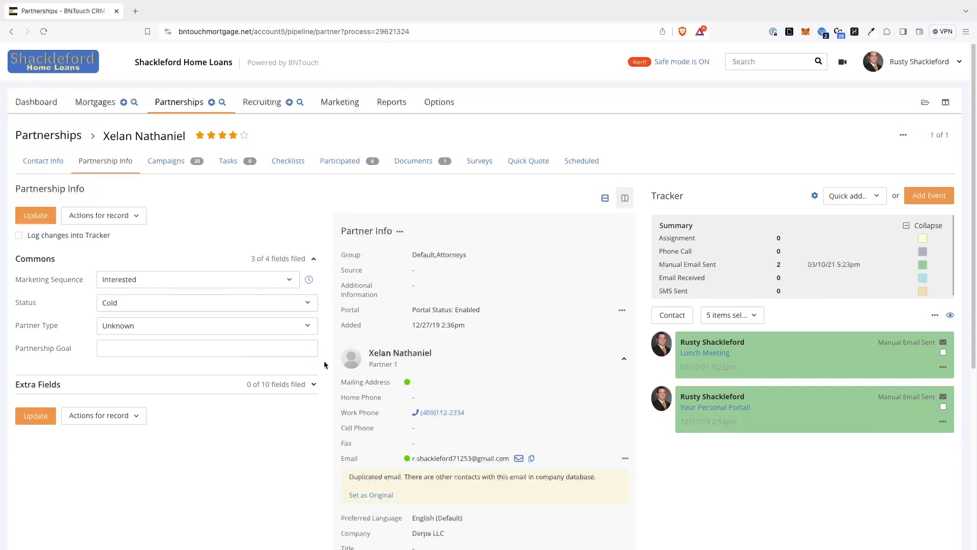
pyautogui.click(44, 170)
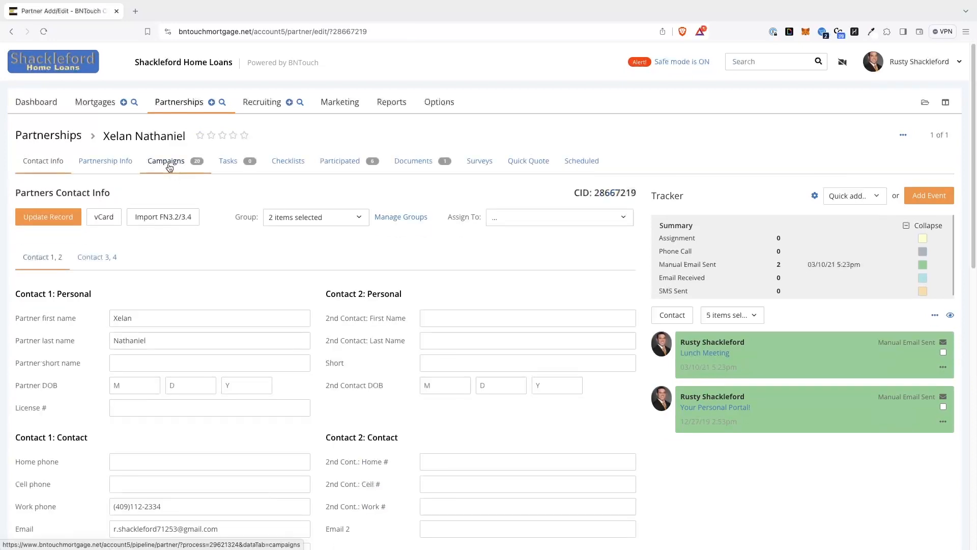
pyautogui.click(170, 168)
pyautogui.click(341, 162)
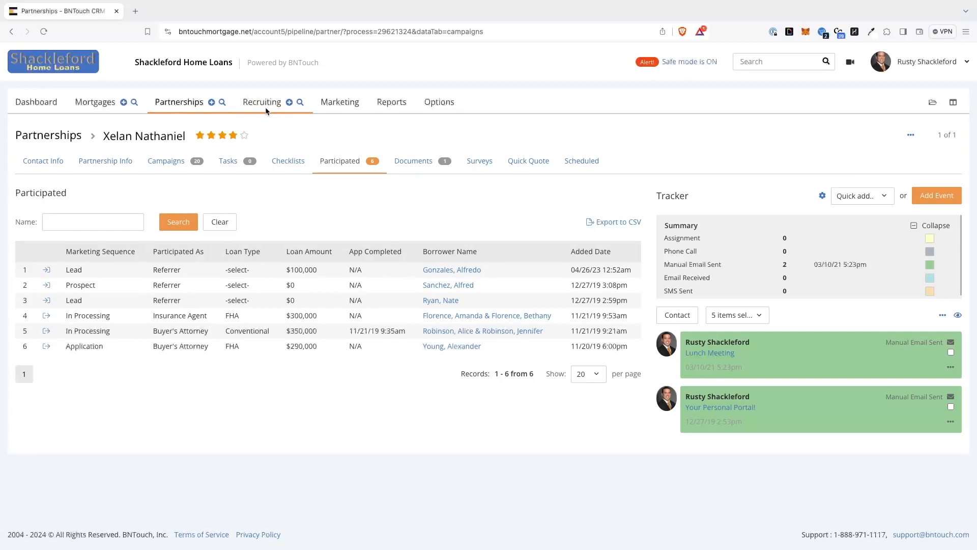
# Show the mortgage leads list and sort it by borrower full name in reverse alphabetical order
pyautogui.click(99, 107)
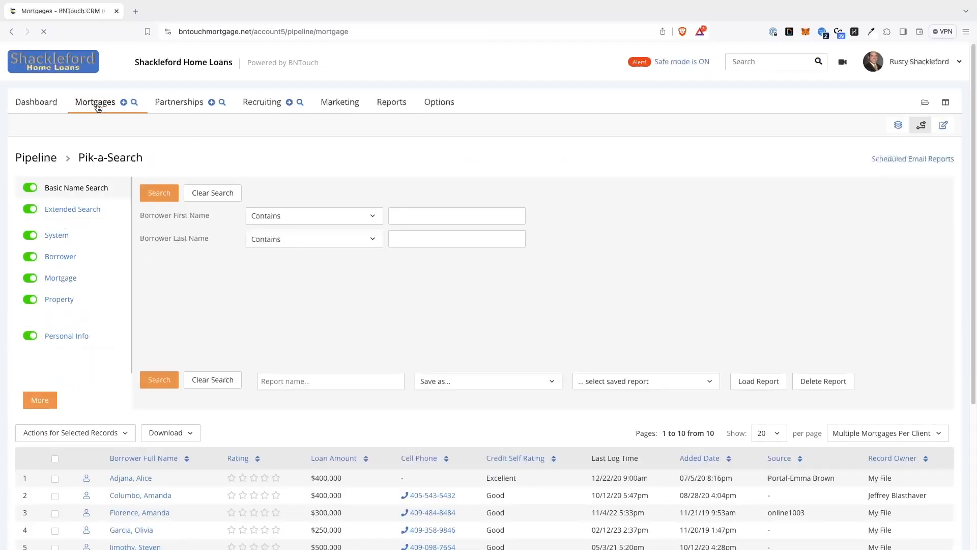
pyautogui.click(37, 125)
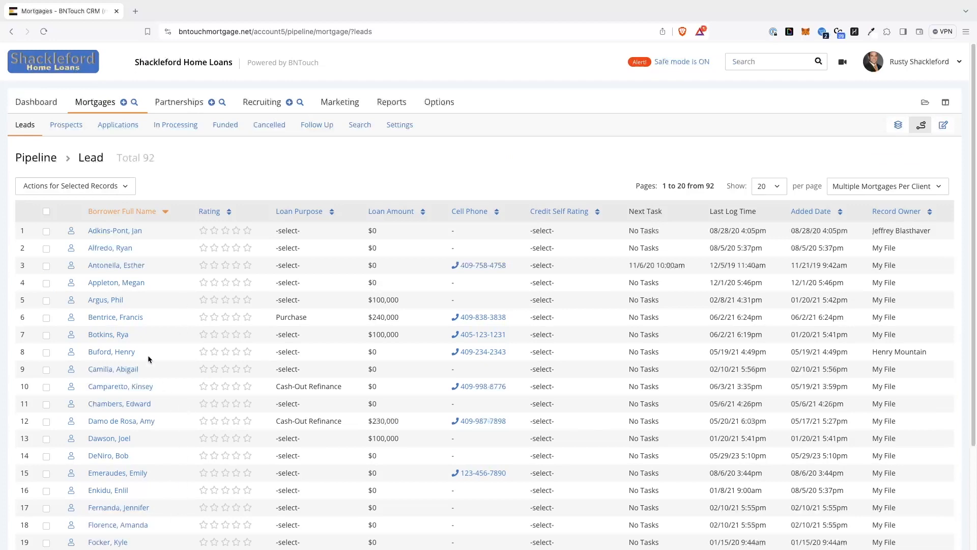
pyautogui.click(124, 216)
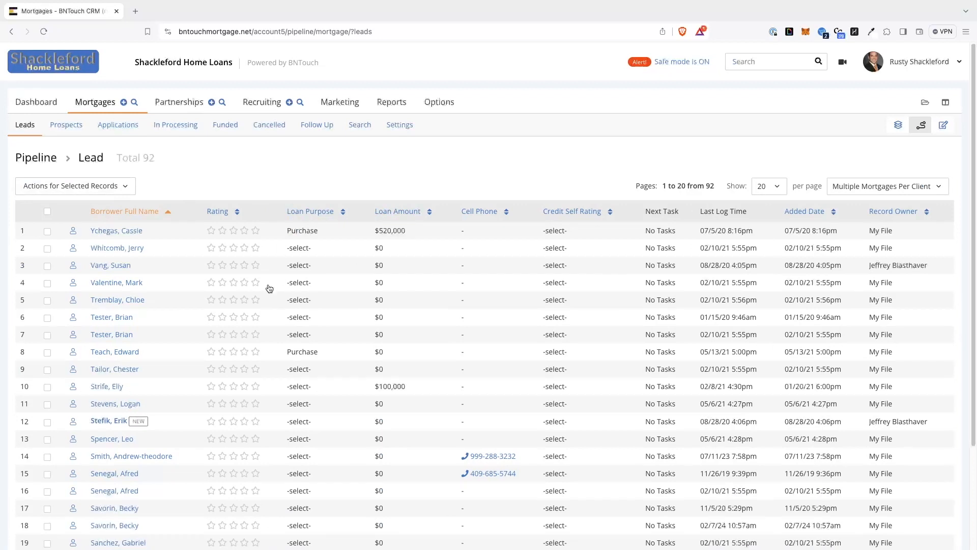
# Add a borrower's first name to the mortgage Pik-a-Search criteria and run the search
pyautogui.click(133, 103)
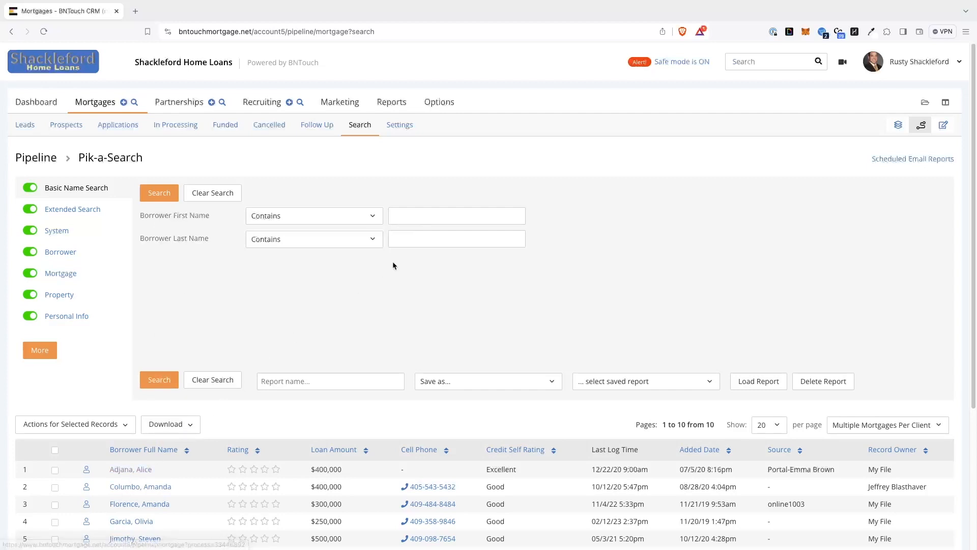
pyautogui.click(412, 214)
pyautogui.write('Christine')
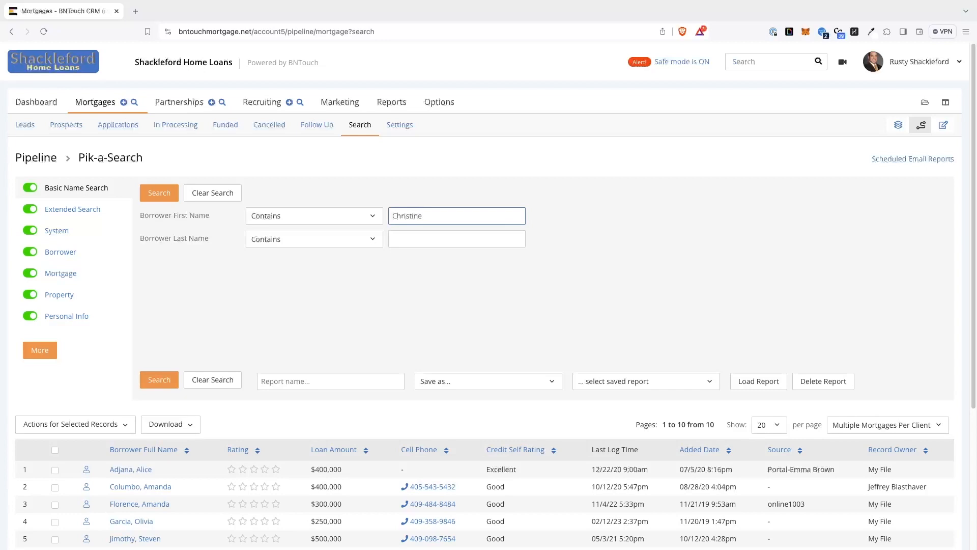
pyautogui.click(156, 194)
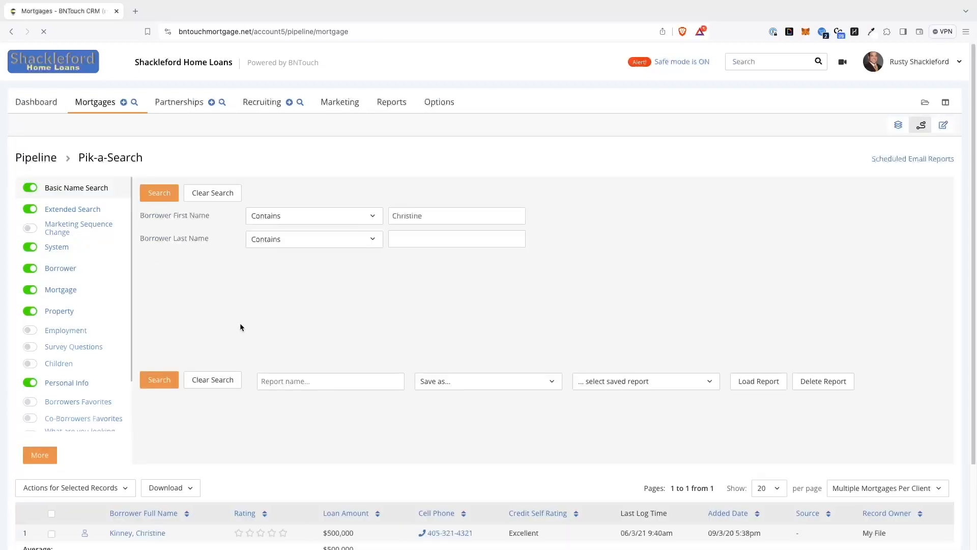
pyautogui.scroll(-1, 239, 325)
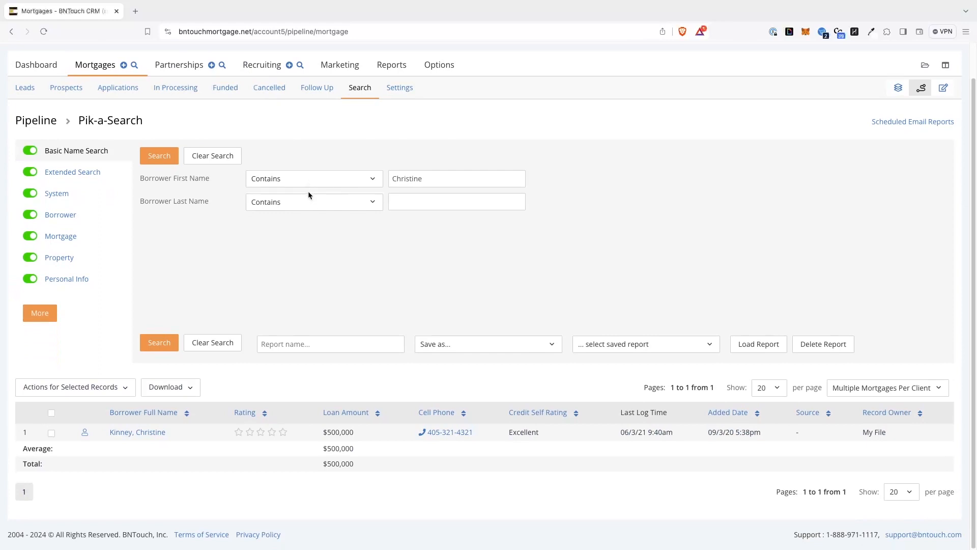
# Set the Property Street 1 criterion to does not contain "Broadway" and run the search again
pyautogui.click(60, 257)
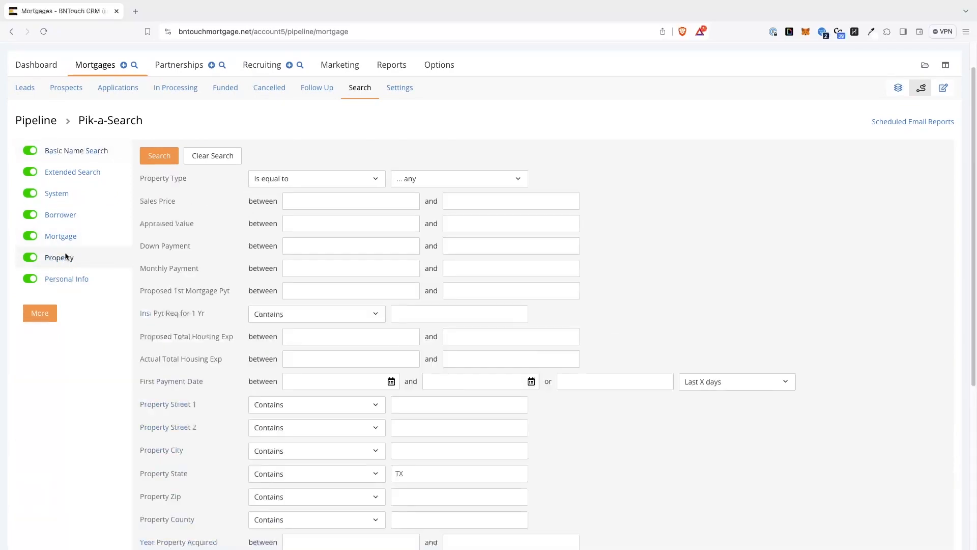
pyautogui.click(449, 405)
pyautogui.write('Broad')
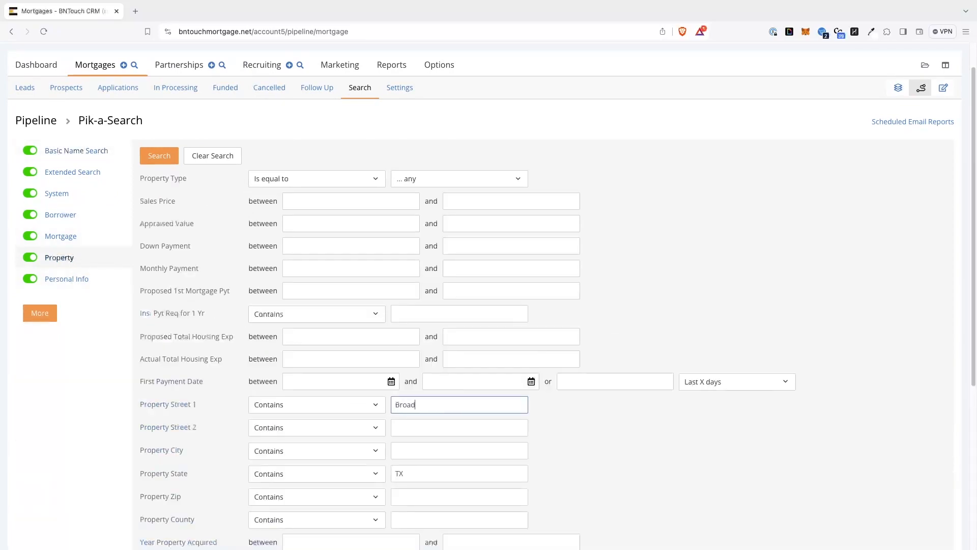
pyautogui.write('way')
pyautogui.click(325, 405)
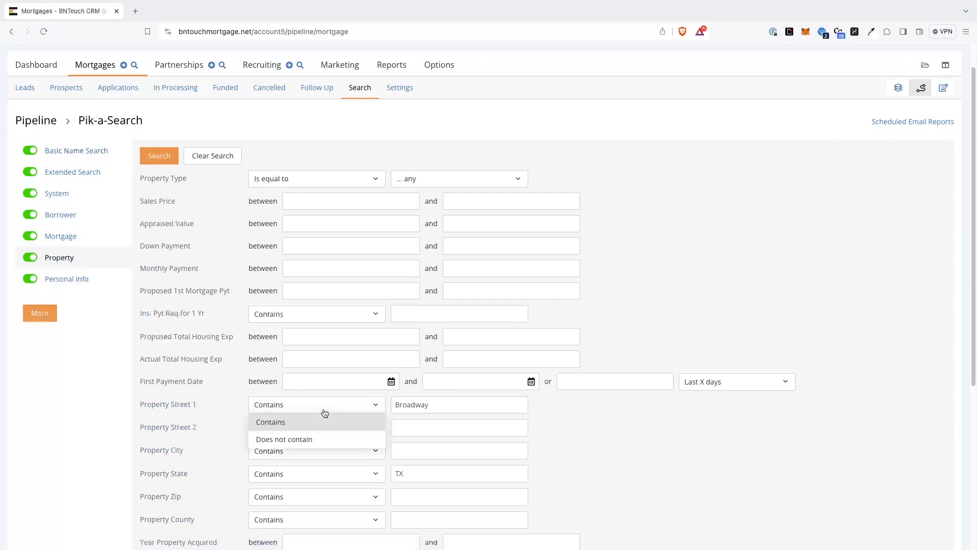
pyautogui.click(313, 437)
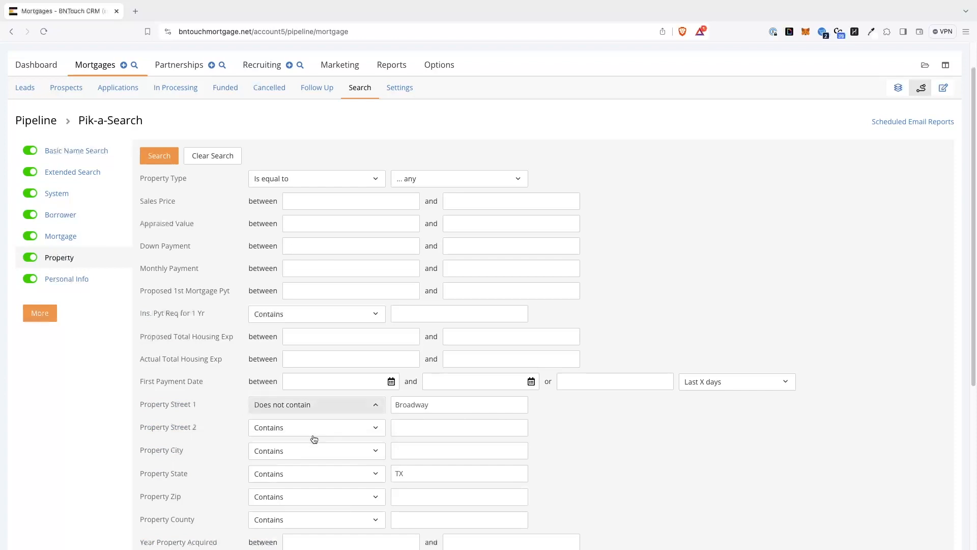
pyautogui.scroll(-1, 314, 437)
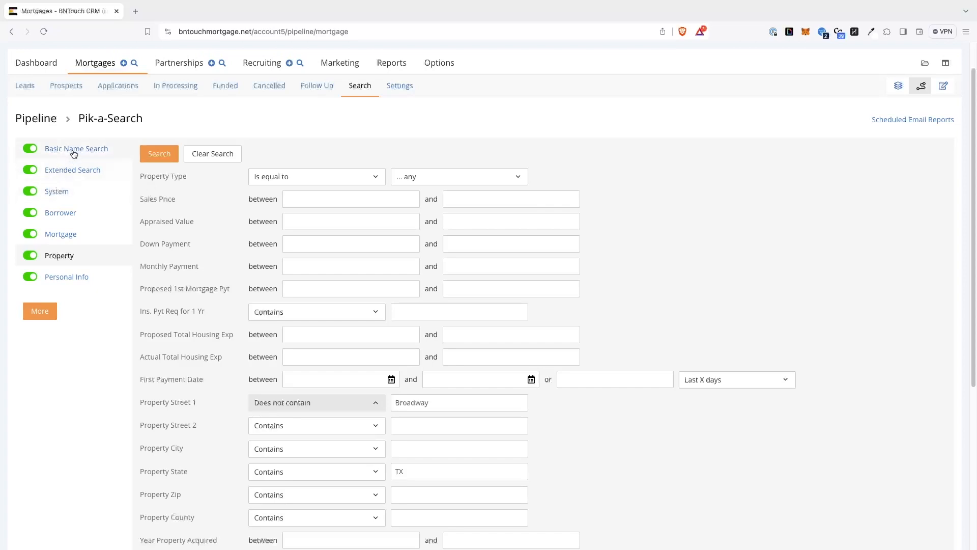
pyautogui.click(155, 154)
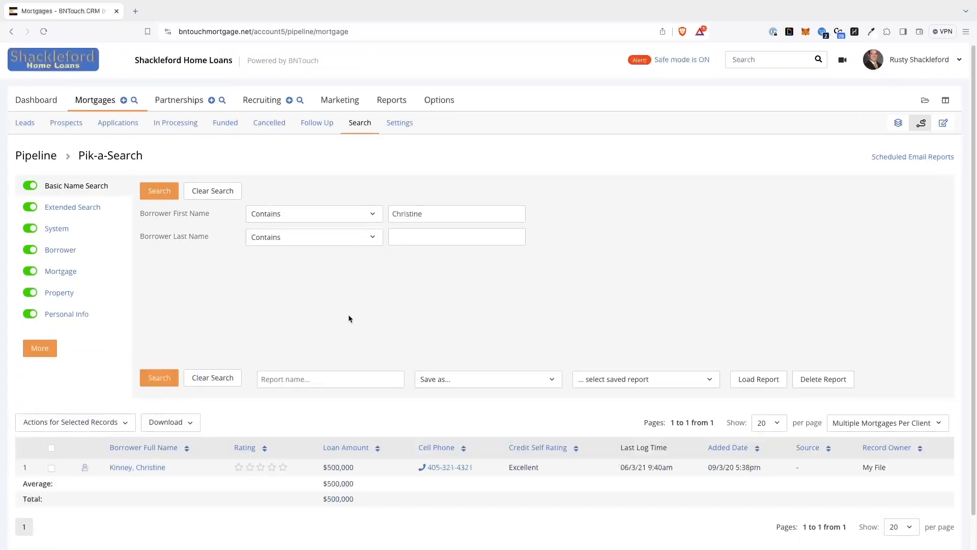
pyautogui.scroll(-1, 349, 318)
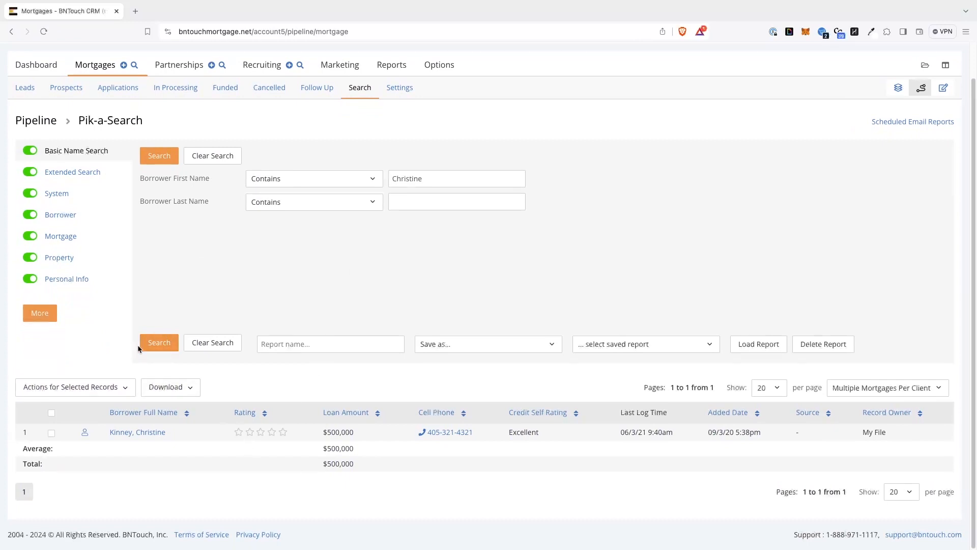
# Review the Property, Basic Name Search and Mortgage criteria set for the current search
pyautogui.click(60, 258)
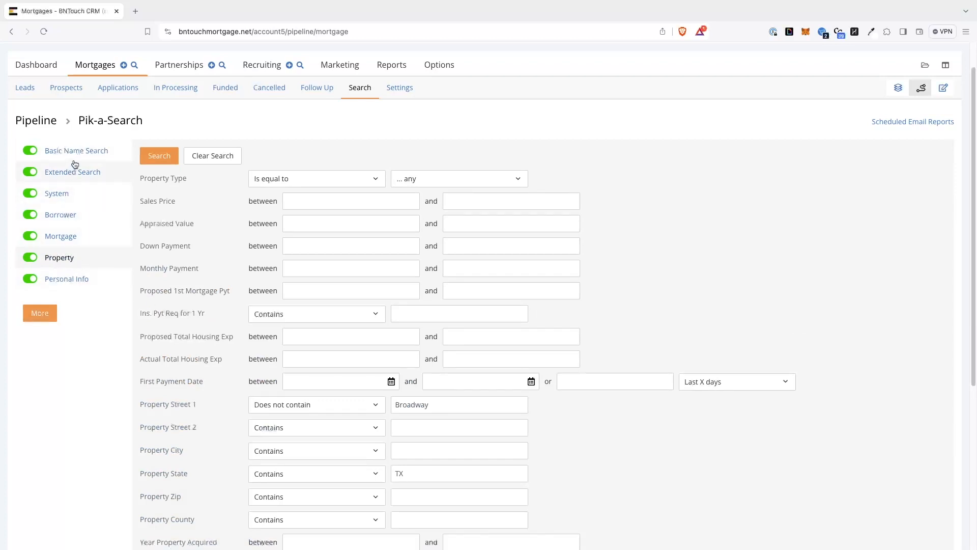
pyautogui.click(92, 151)
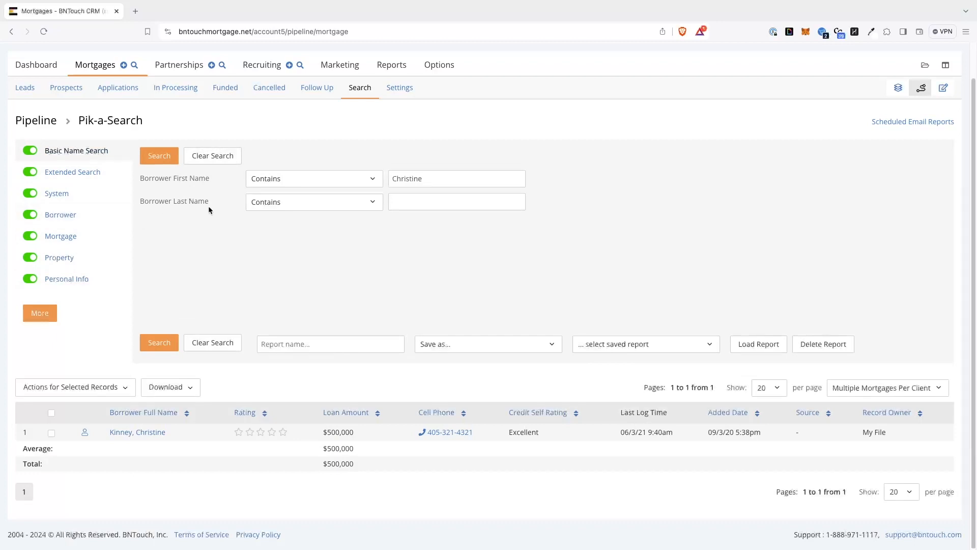
pyautogui.click(73, 235)
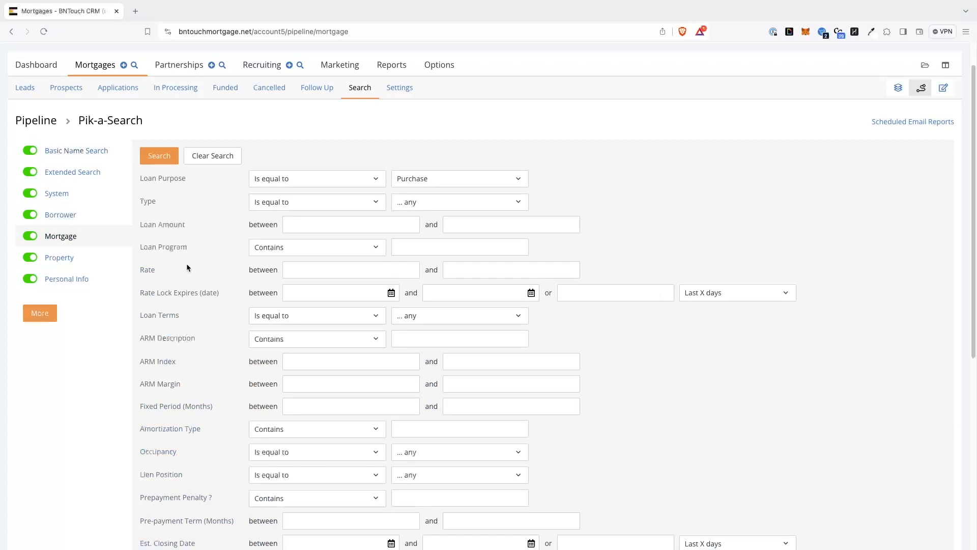
pyautogui.scroll(-3, 187, 265)
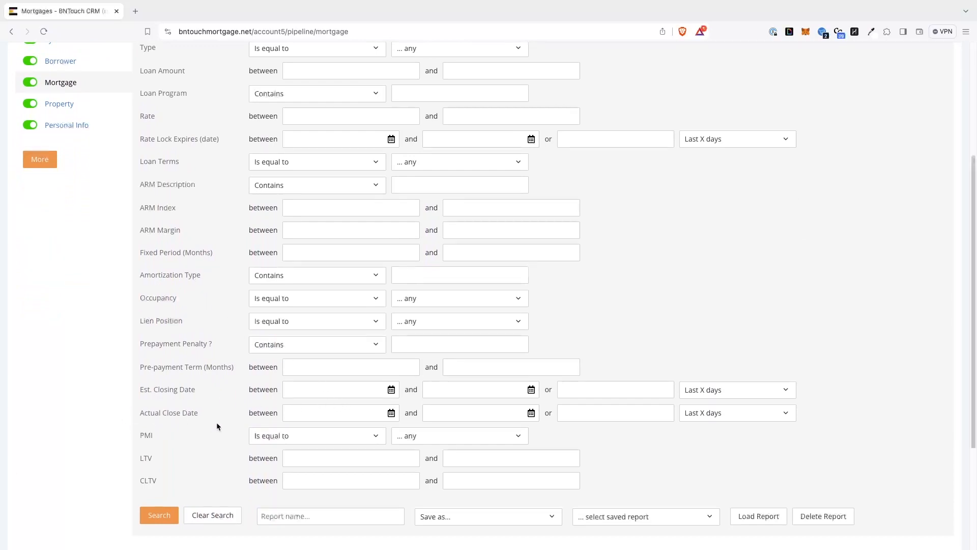
pyautogui.scroll(2, 76, 211)
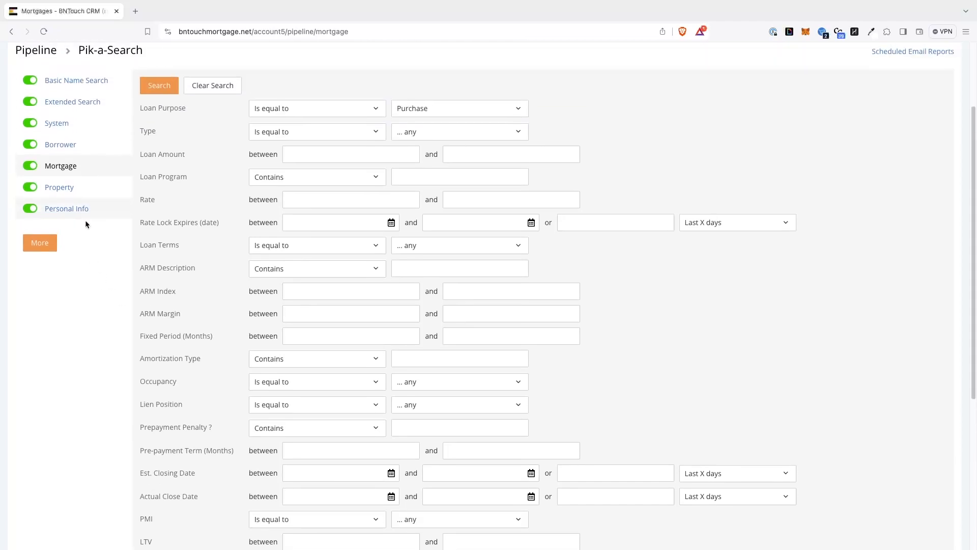
pyautogui.scroll(3, 209, 260)
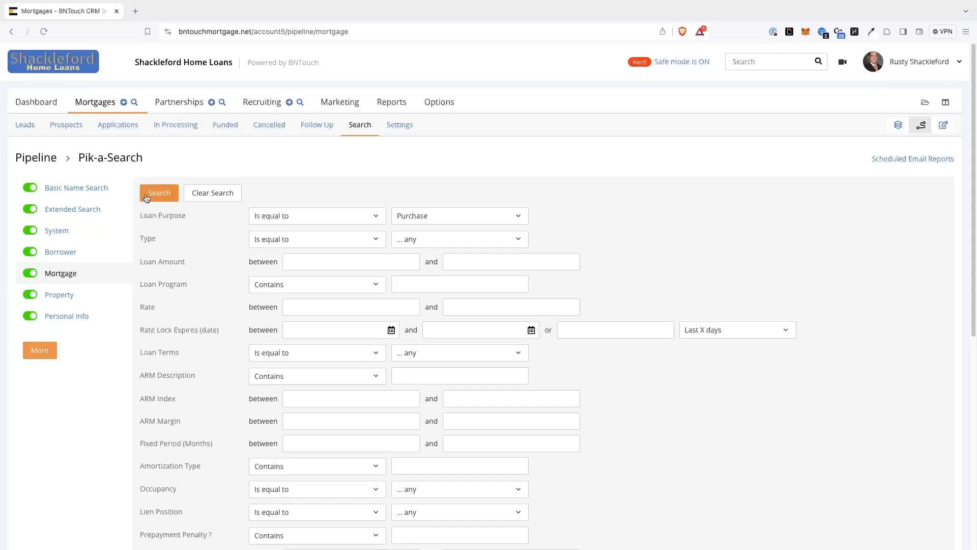
# Clear all search criteria and set Property State to contain "Texas"
pyautogui.click(218, 193)
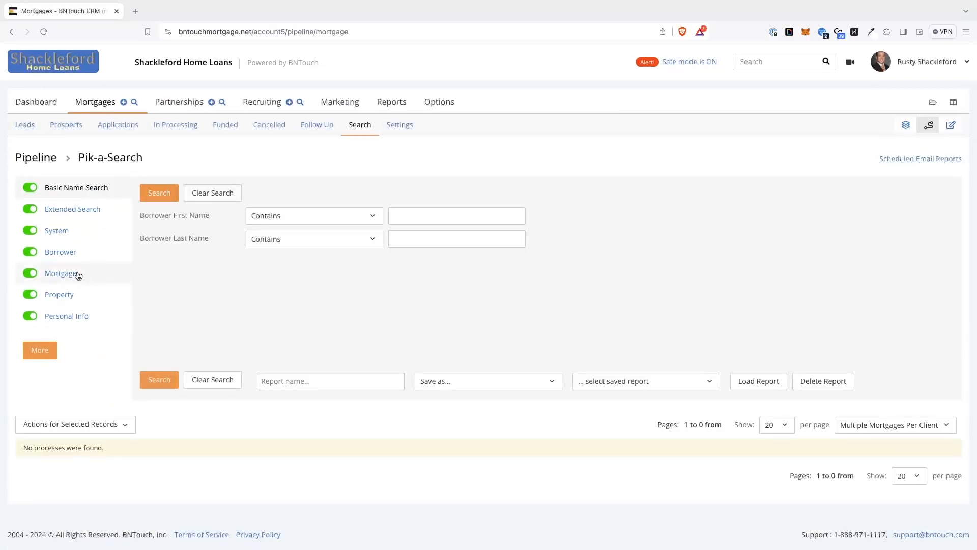
pyautogui.click(66, 296)
pyautogui.scroll(-3, 357, 380)
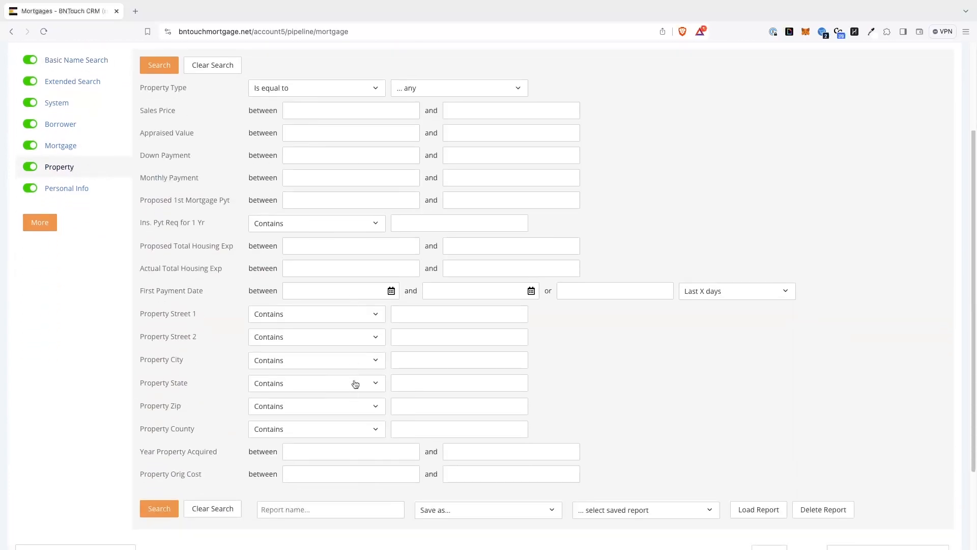
pyautogui.click(417, 384)
pyautogui.write('Texas')
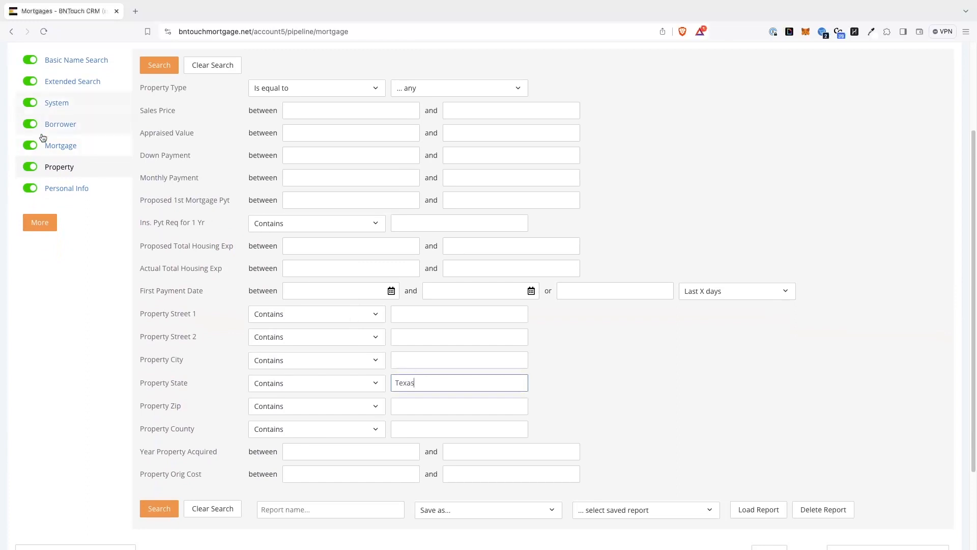
# Set the Loan Purpose criterion in the Mortgage category to is equal to Purchase
pyautogui.click(57, 146)
pyautogui.scroll(3, 384, 123)
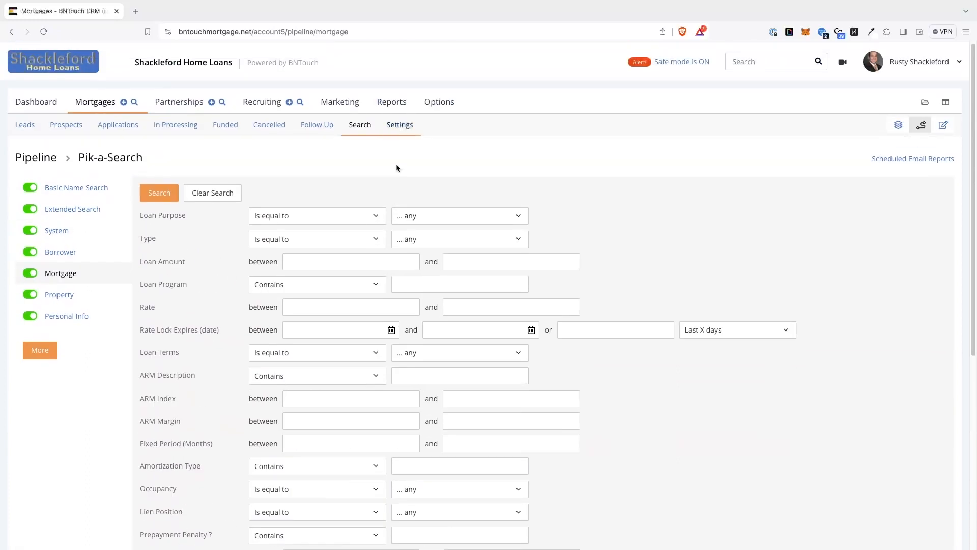
pyautogui.click(434, 218)
pyautogui.click(429, 267)
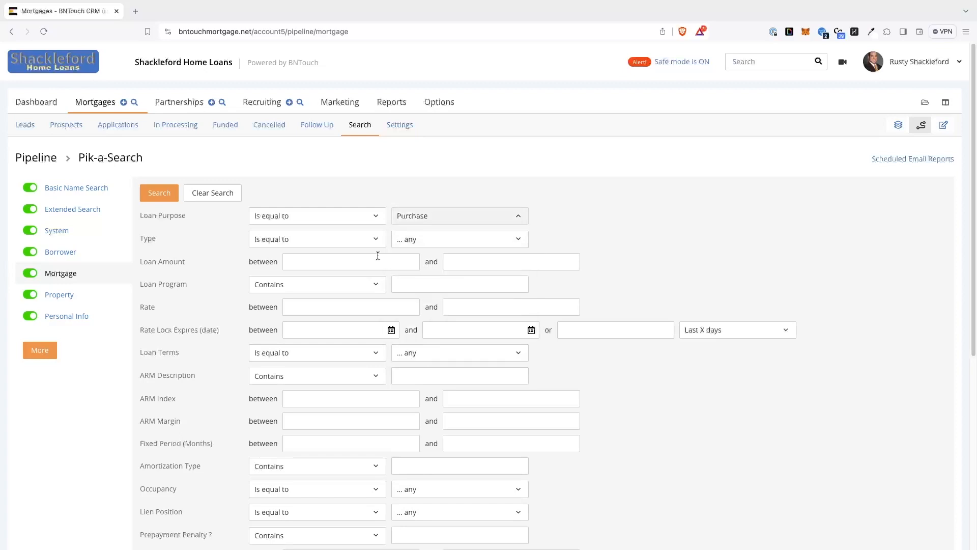
# Run the search for Purchase loans in Texas and look through the full list of available search categories
pyautogui.click(170, 196)
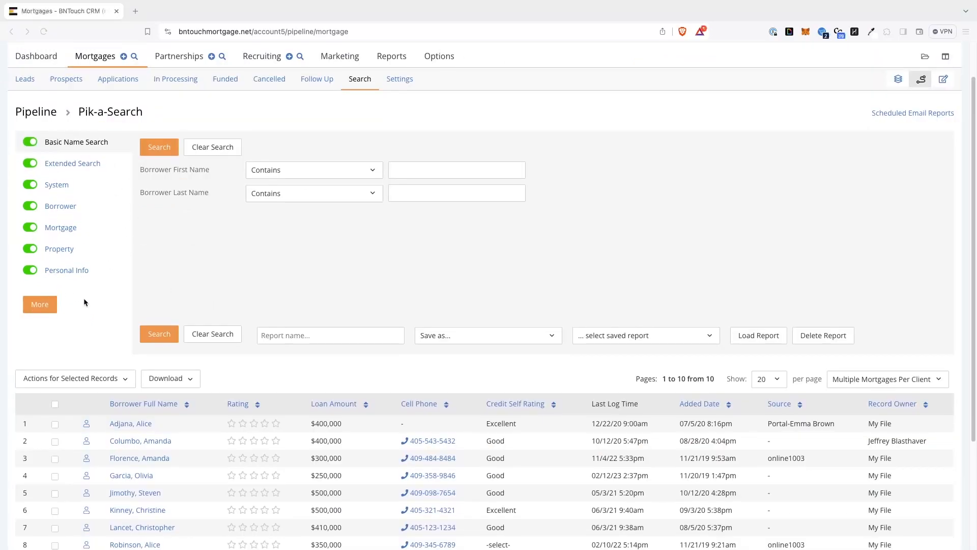
pyautogui.click(39, 305)
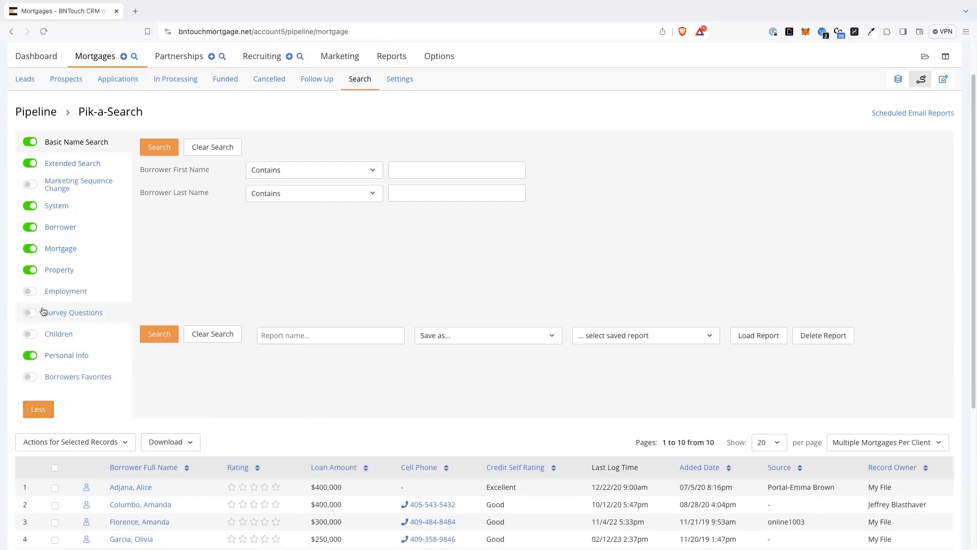
pyautogui.scroll(-2, 108, 294)
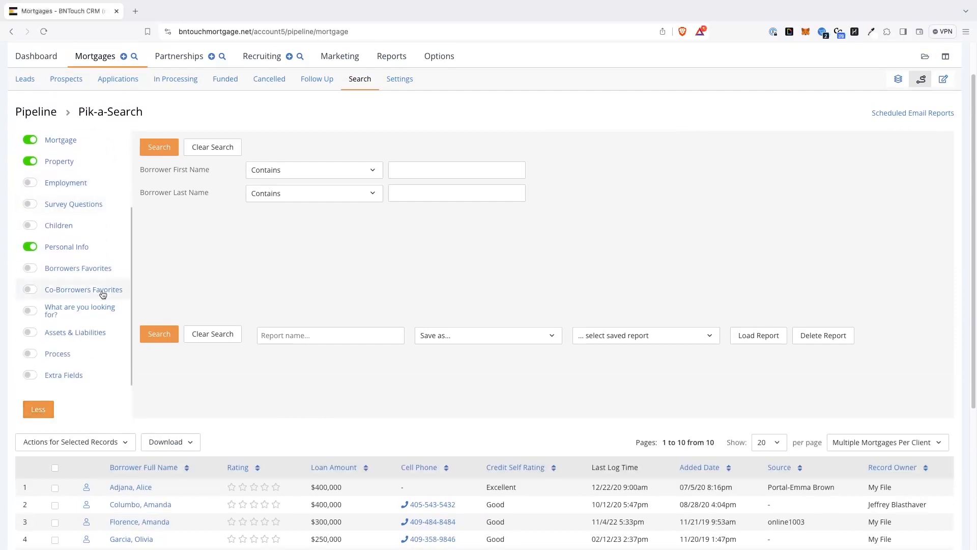
pyautogui.scroll(2, 85, 233)
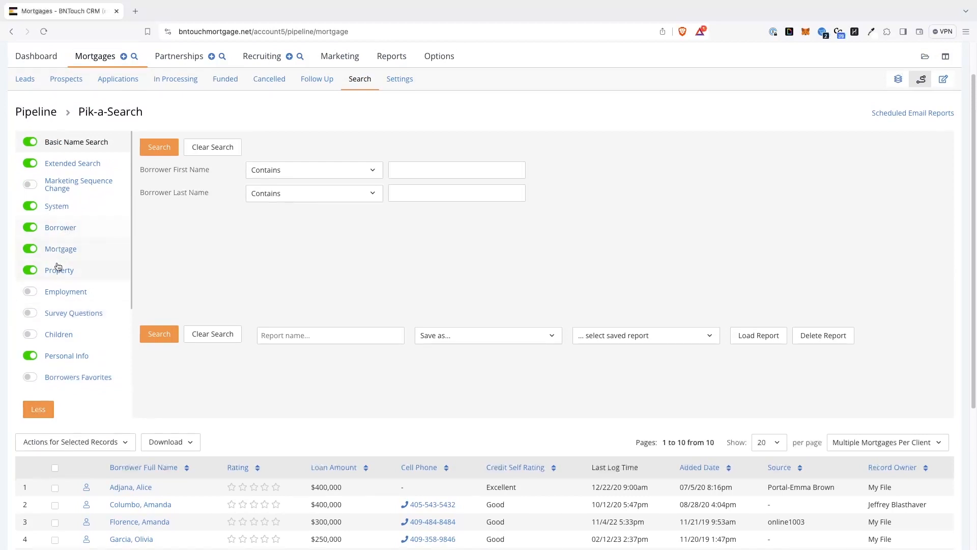
pyautogui.scroll(-2, 59, 283)
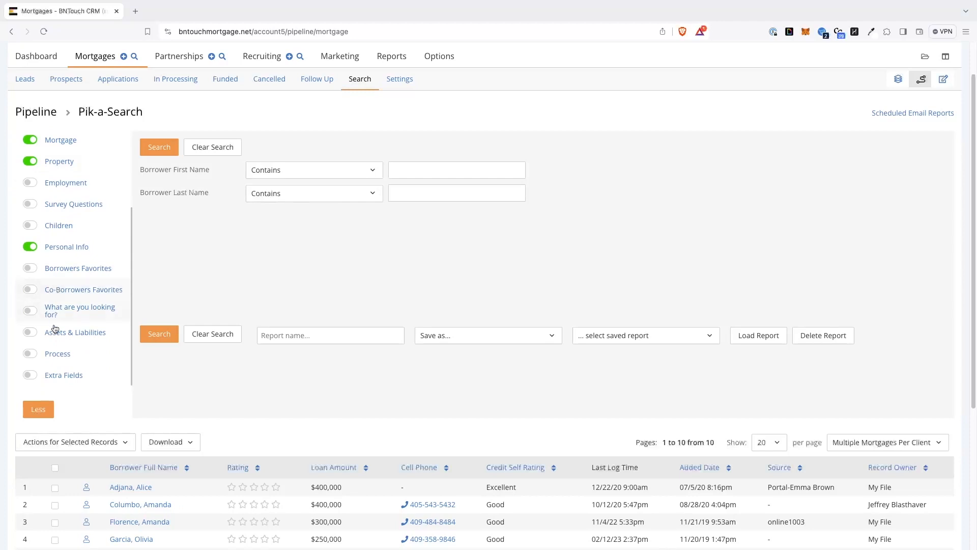
pyautogui.click(44, 413)
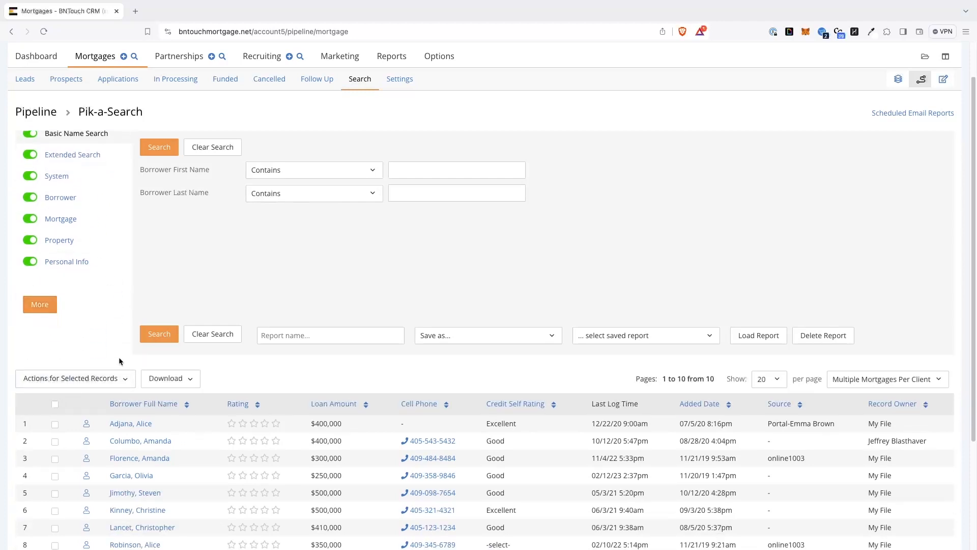
# View the Borrowers Favorites and Employment search criteria, return to Basic Name Search and collapse the category list
pyautogui.click(39, 303)
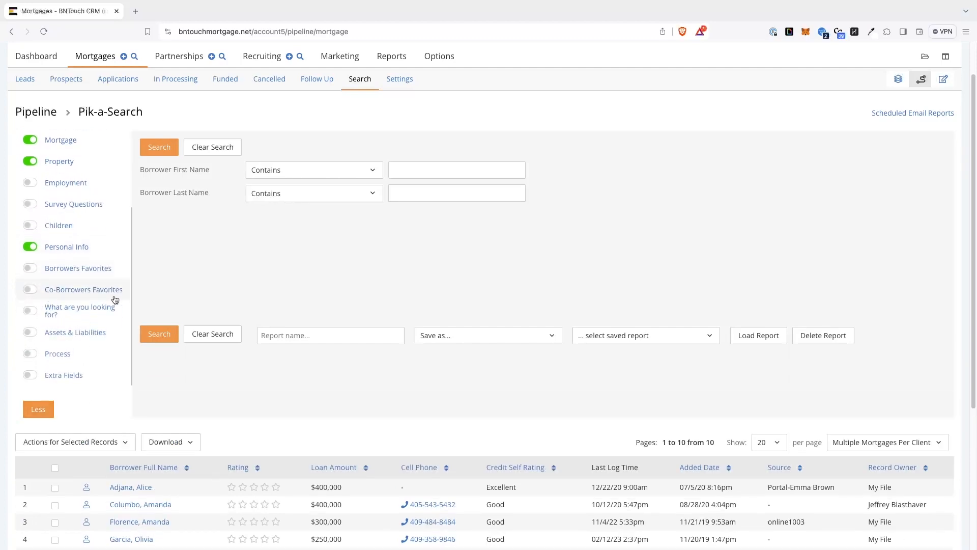
pyautogui.click(79, 271)
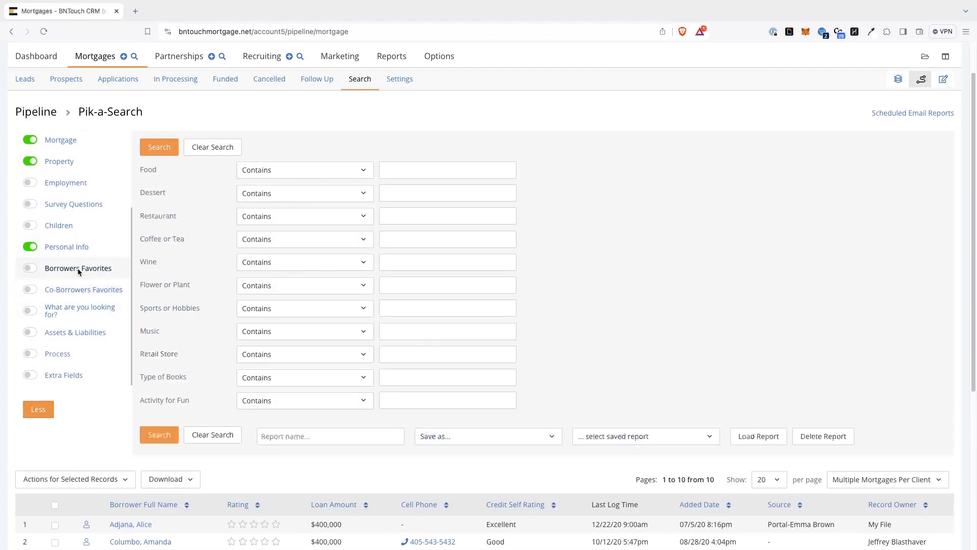
pyautogui.click(61, 183)
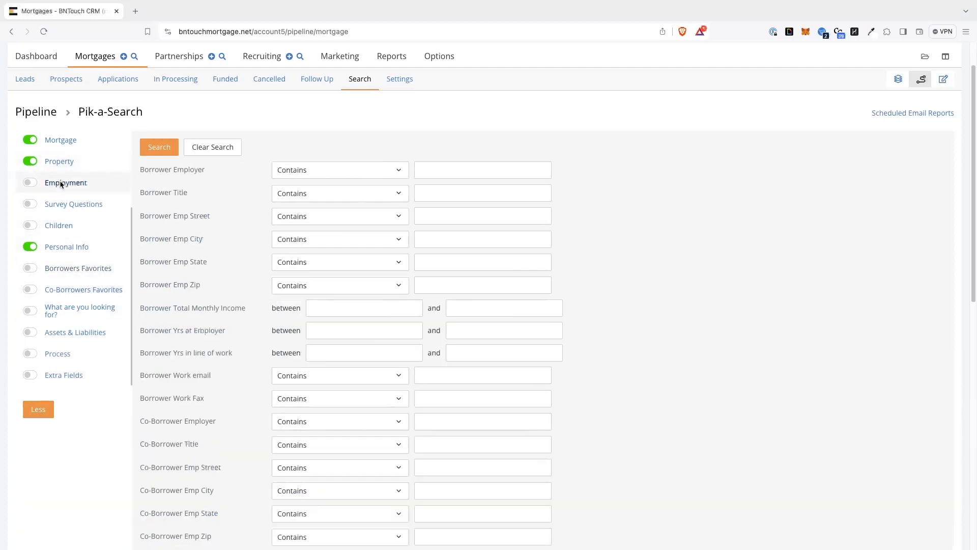
pyautogui.scroll(3, 61, 184)
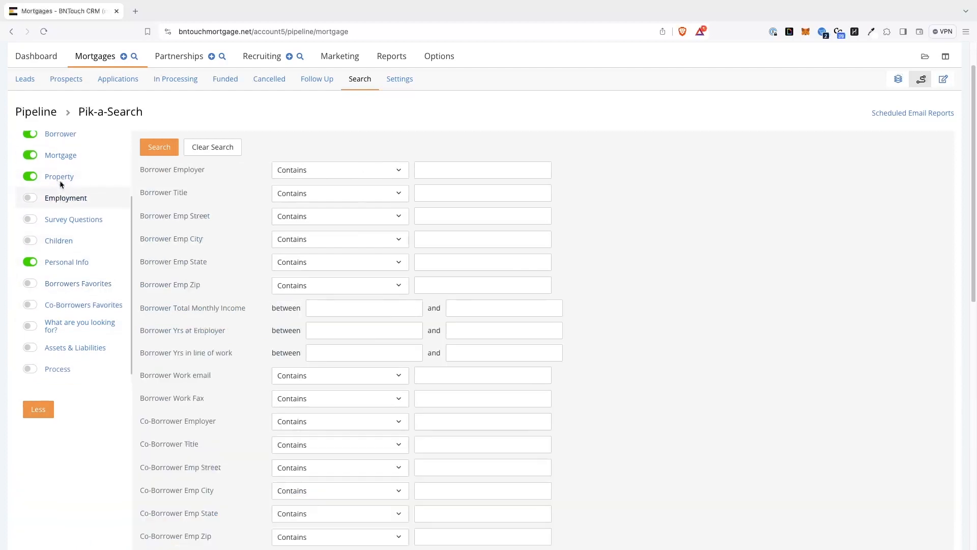
pyautogui.click(77, 146)
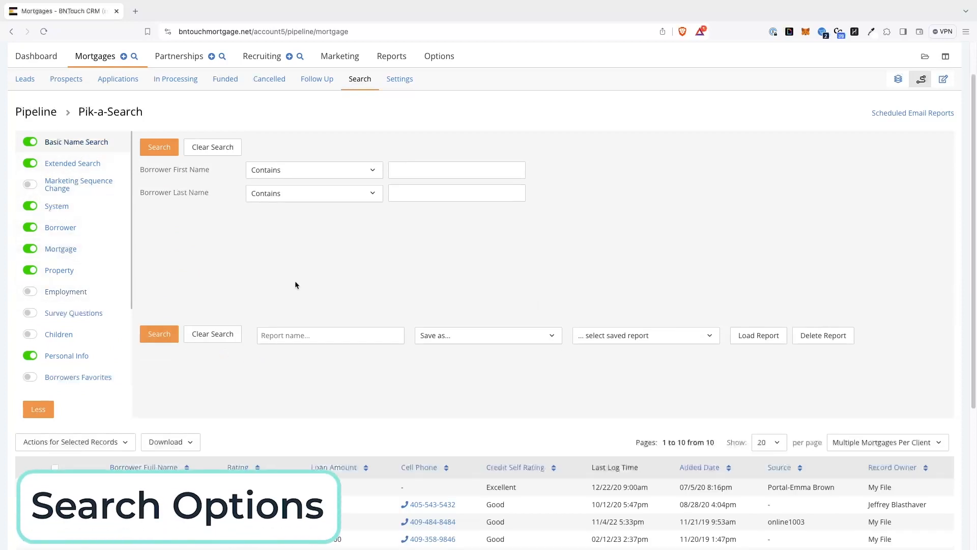
pyautogui.click(45, 409)
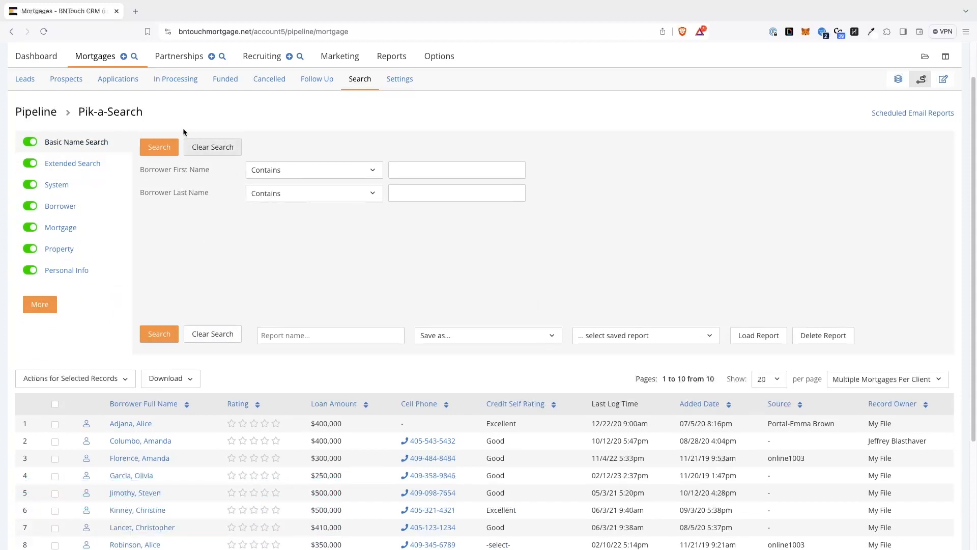
# Reopen the mortgage search page and review the loan records it lists
pyautogui.click(133, 60)
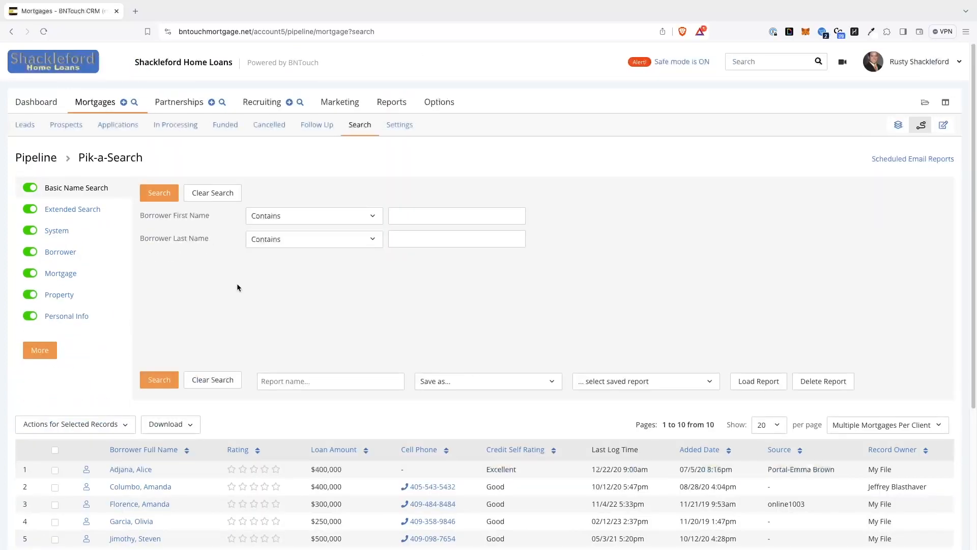
pyautogui.scroll(-2, 237, 287)
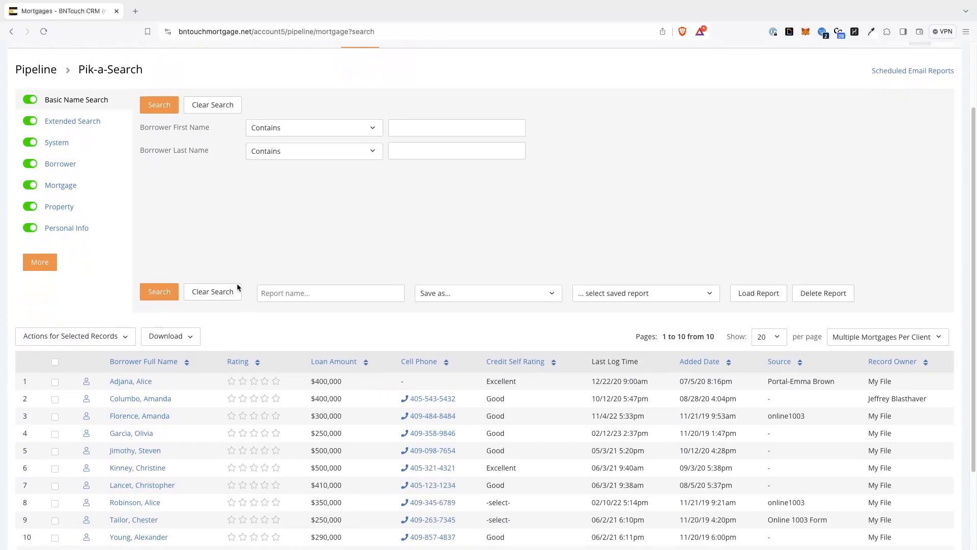
pyautogui.scroll(-1, 237, 287)
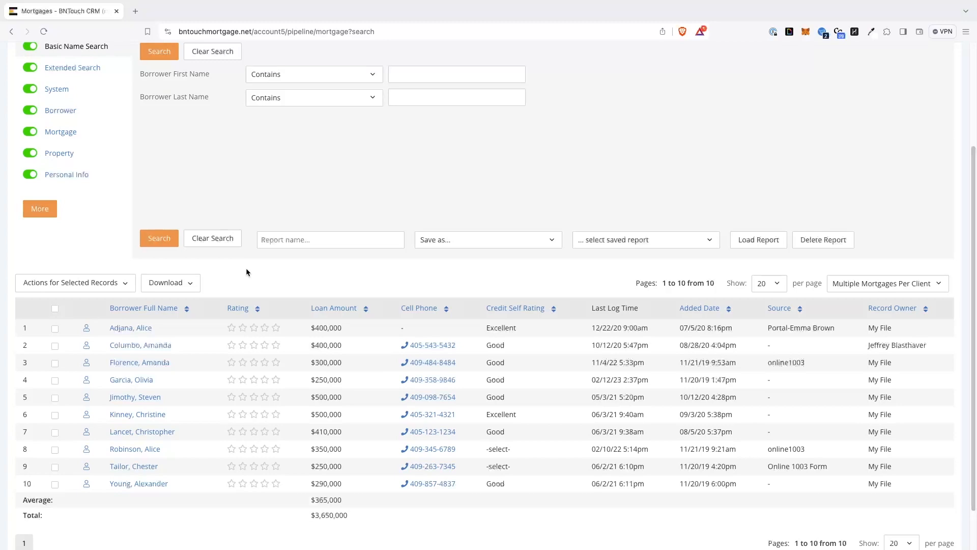
pyautogui.scroll(3, 244, 266)
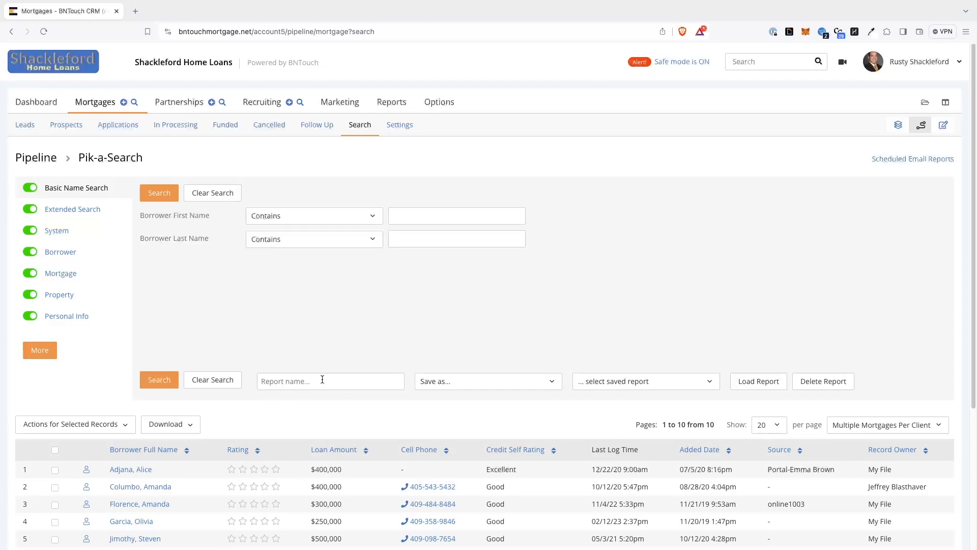
# Save the search as a report named "Texas Purchase Loans" with the current view fields, and select it among the saved reports
pyautogui.scroll(-1, 400, 362)
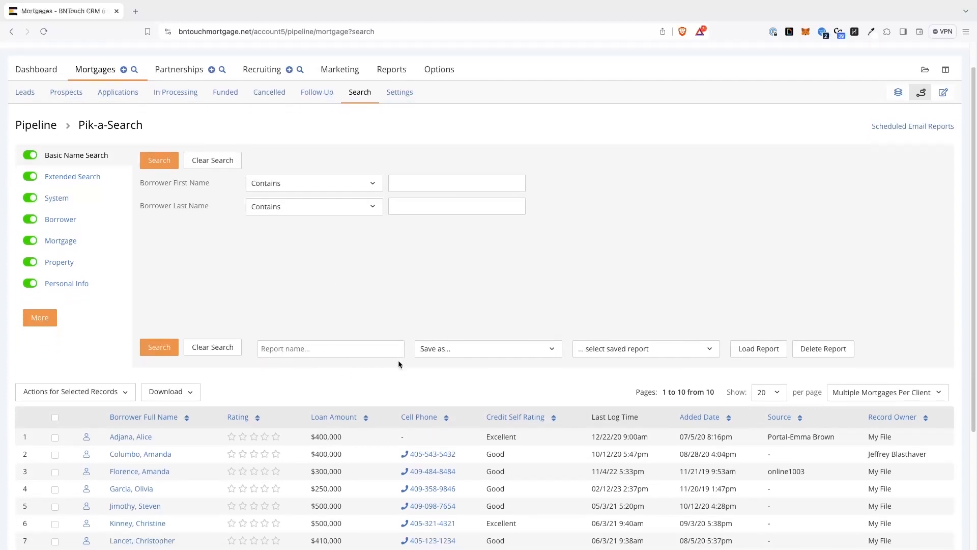
pyautogui.scroll(-1, 399, 361)
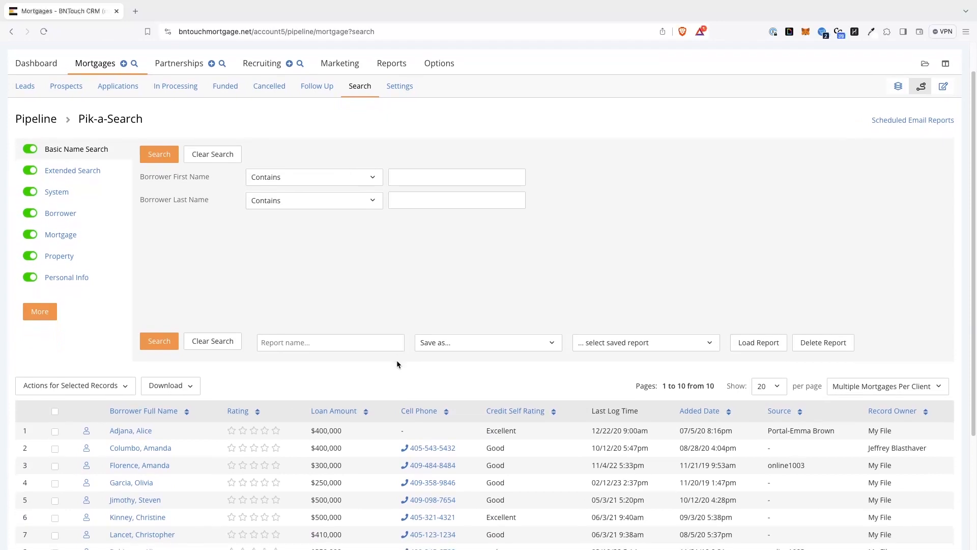
pyautogui.click(388, 342)
pyautogui.write('Texas')
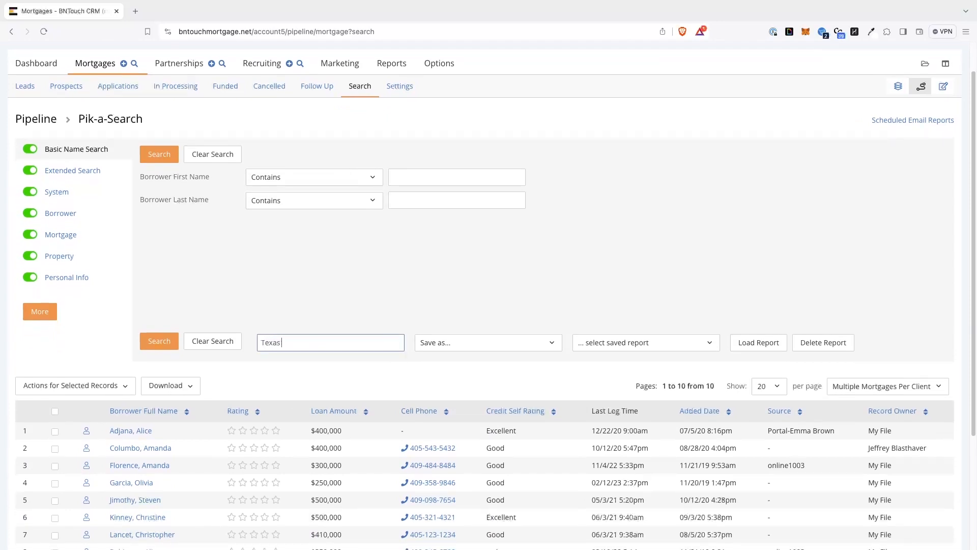
pyautogui.write(' Purchase Loans')
pyautogui.click(507, 352)
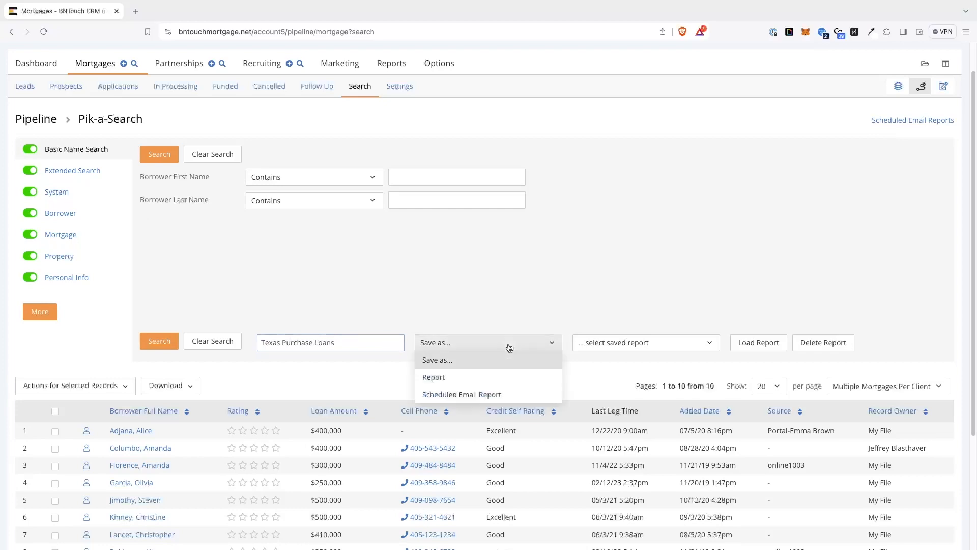
pyautogui.click(440, 379)
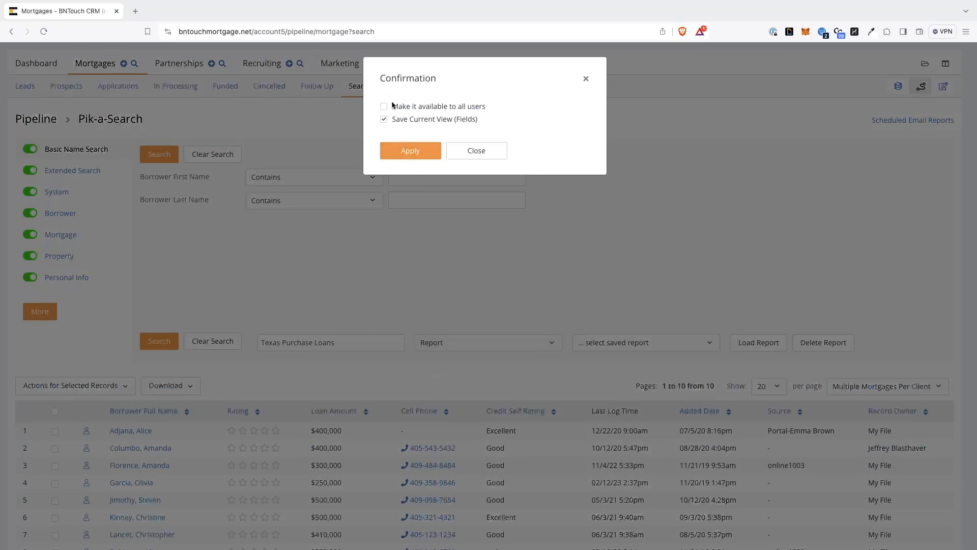
pyautogui.click(410, 151)
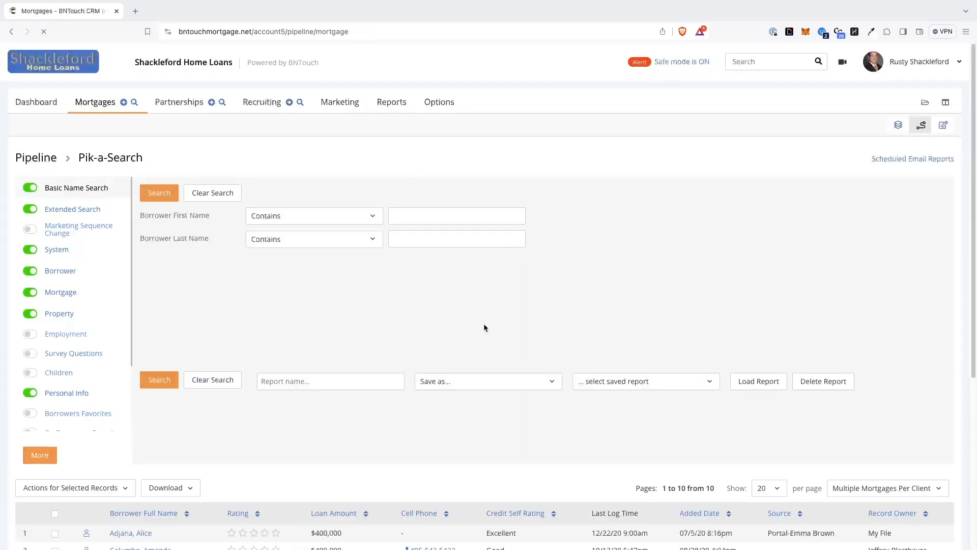
pyautogui.click(629, 381)
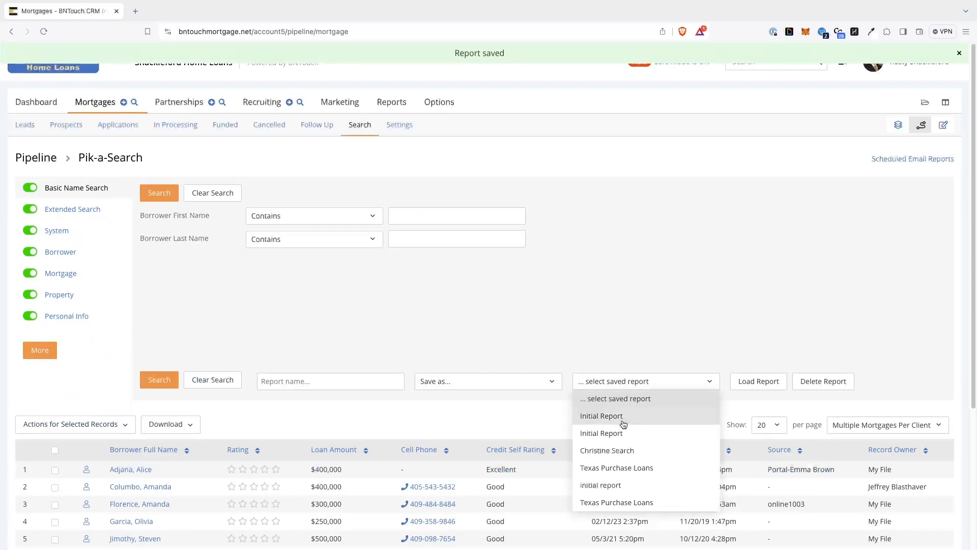
pyautogui.click(609, 503)
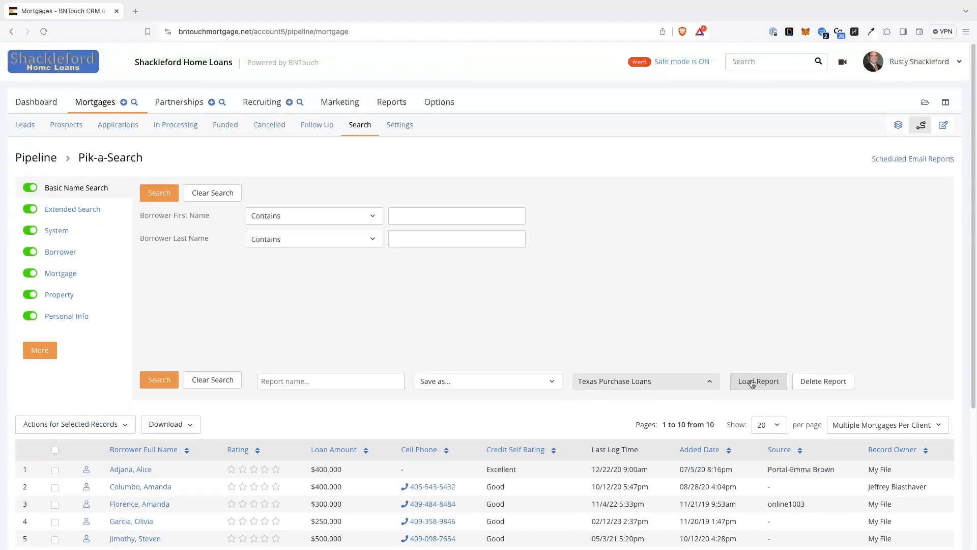
# Save the search as a scheduled email report named "Texas Purchase Loan Update", sent daily at 10 am from 02/21/2024 to the preset user
pyautogui.click(325, 382)
pyautogui.write('Te')
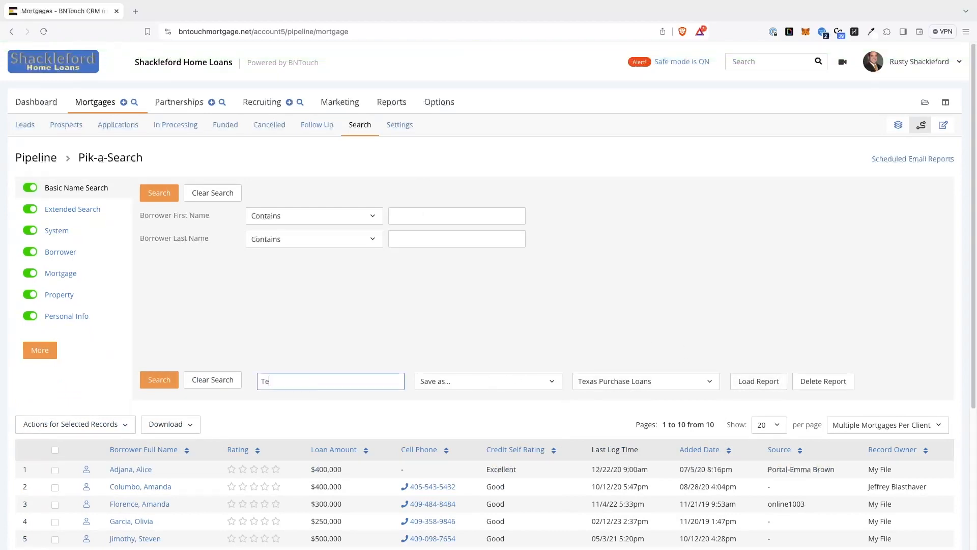
pyautogui.write('xas Purchase Loan Update')
pyautogui.click(461, 386)
pyautogui.click(452, 433)
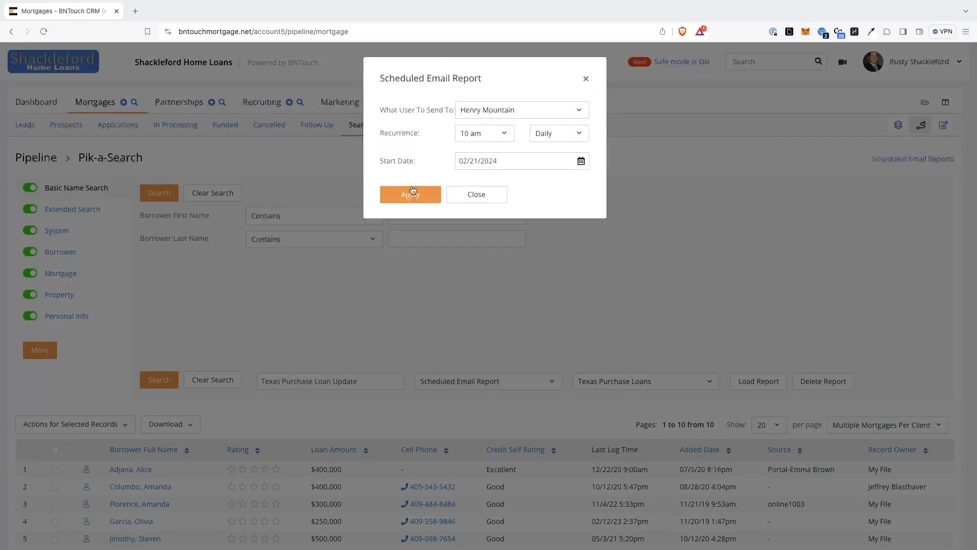
pyautogui.click(534, 111)
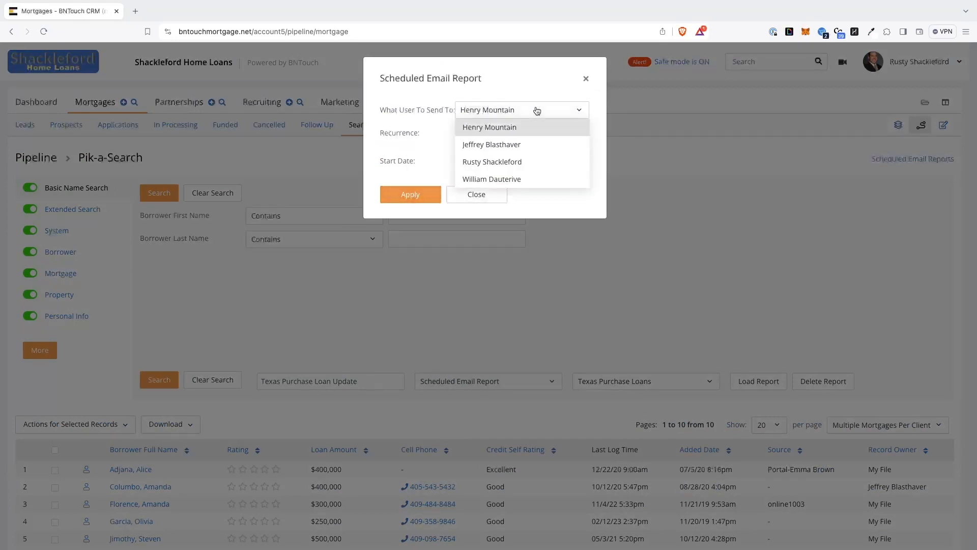
pyautogui.click(537, 111)
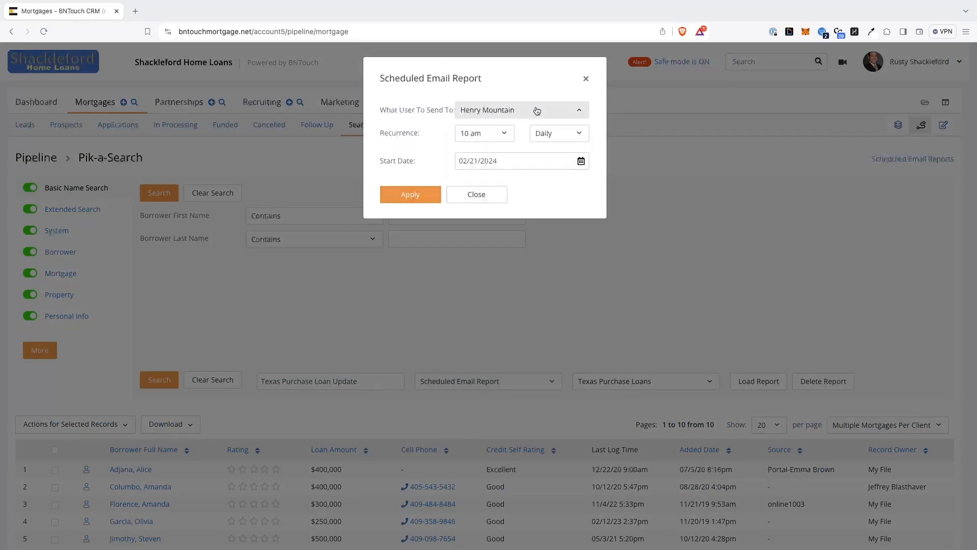
pyautogui.click(402, 203)
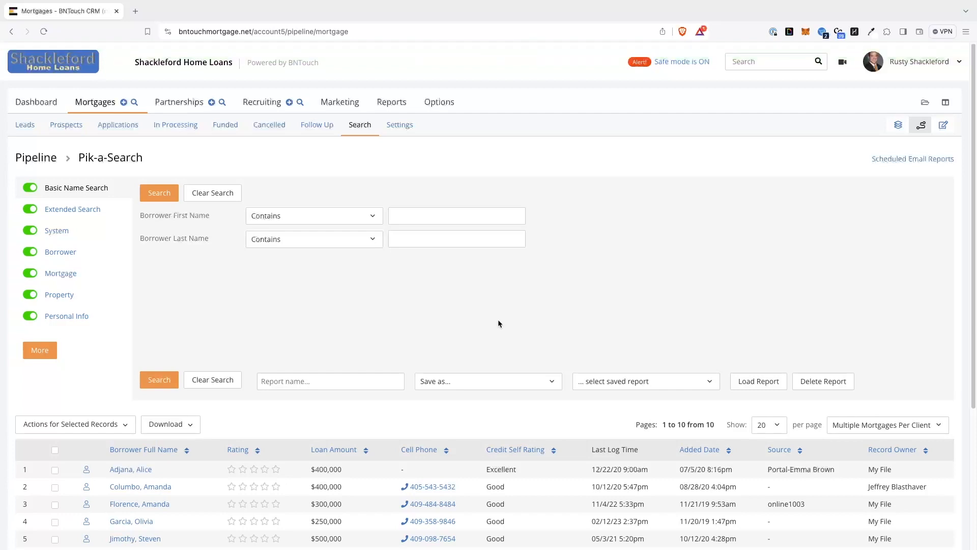
# Open the mortgage record of the fourth borrower in the search results
pyautogui.scroll(-3, 499, 319)
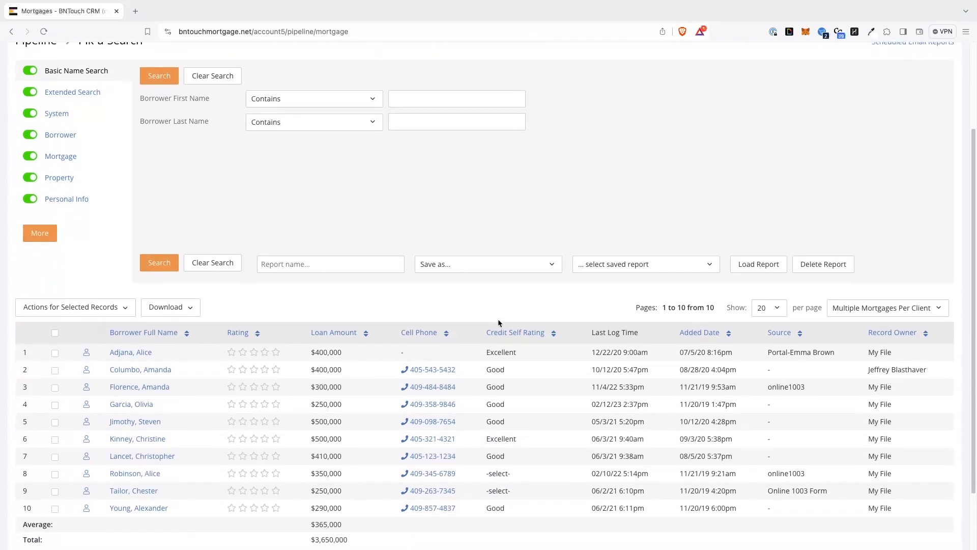
pyautogui.scroll(-1, 498, 319)
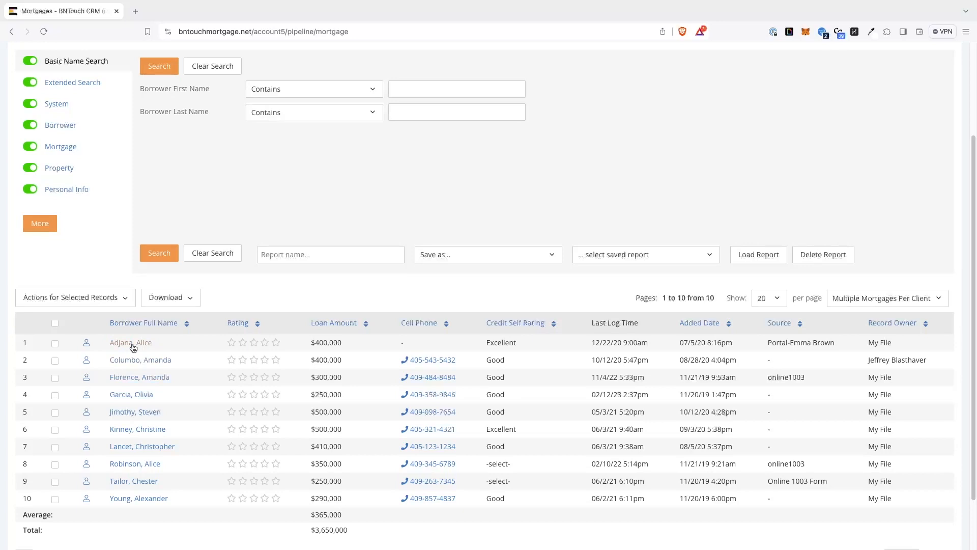
pyautogui.click(140, 404)
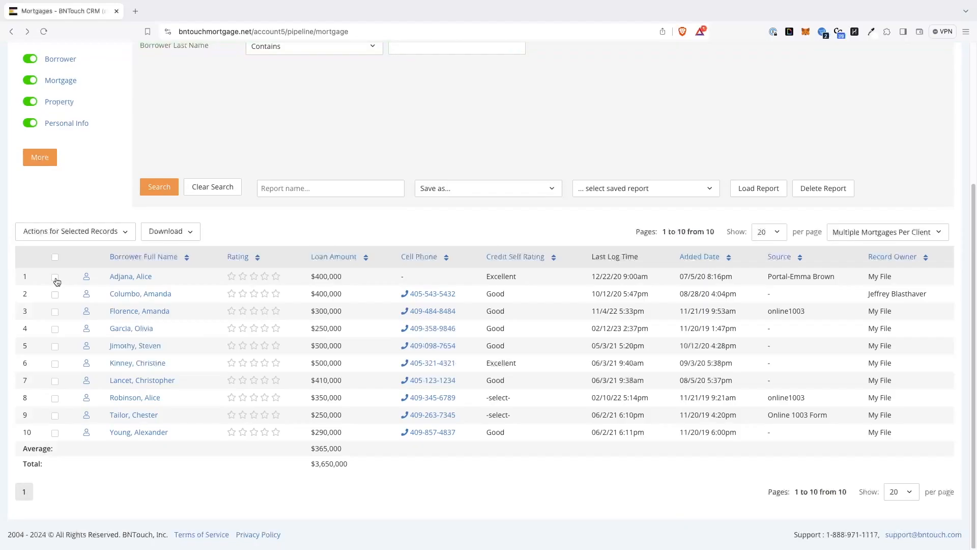
# Select the first two borrower records in the results and view the bulk actions available for them
pyautogui.click(55, 278)
pyautogui.click(95, 235)
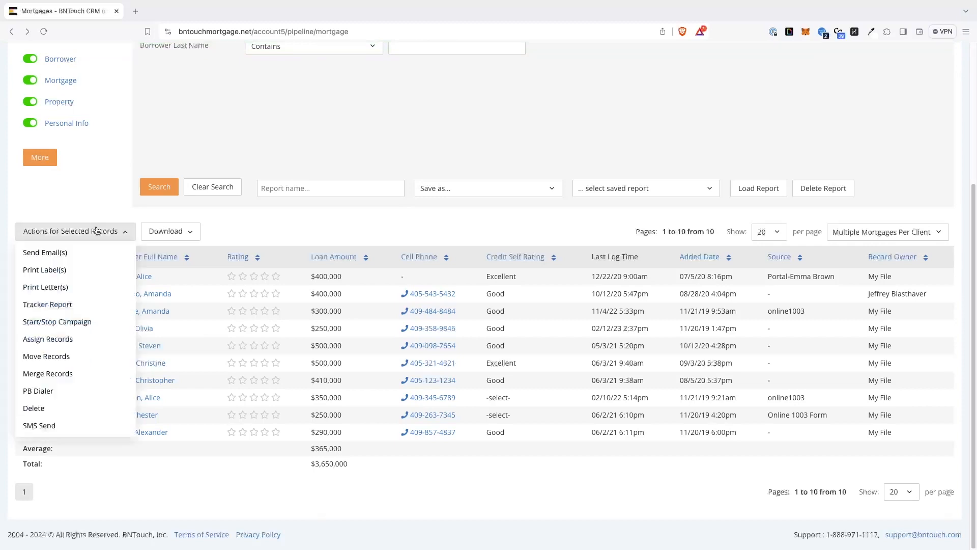
pyautogui.click(259, 213)
pyautogui.scroll(1, 258, 214)
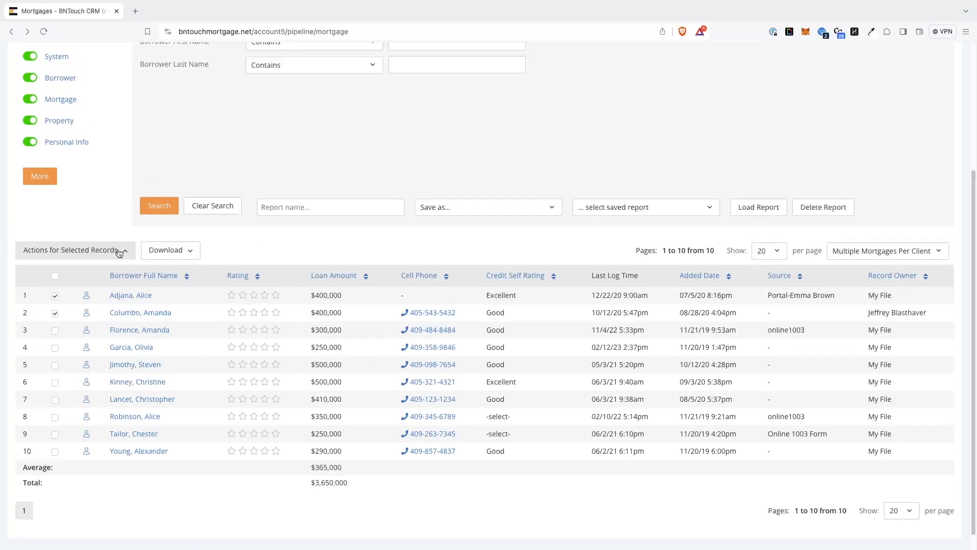
# Open the tracker report for the two selected records and view the mortgages-per-client display options
pyautogui.click(97, 250)
pyautogui.click(50, 323)
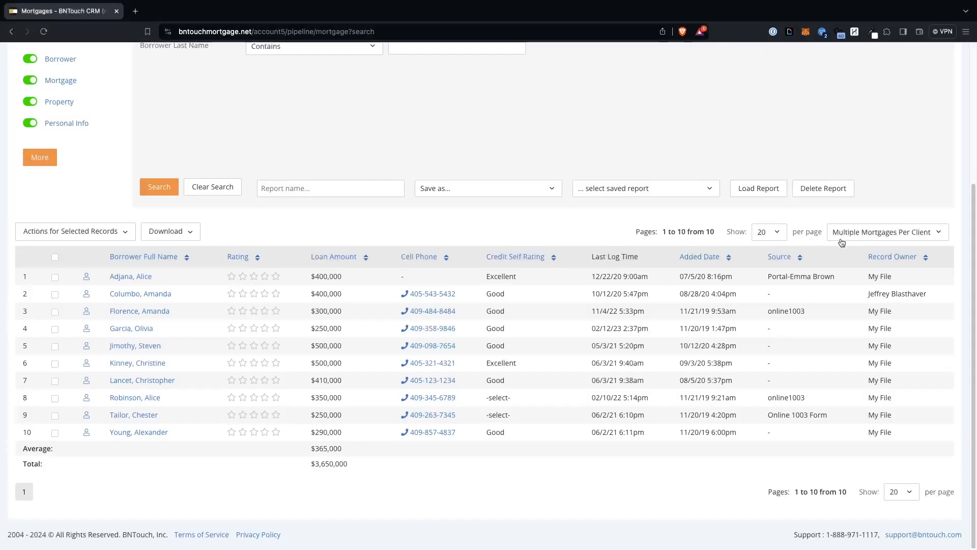
pyautogui.click(873, 235)
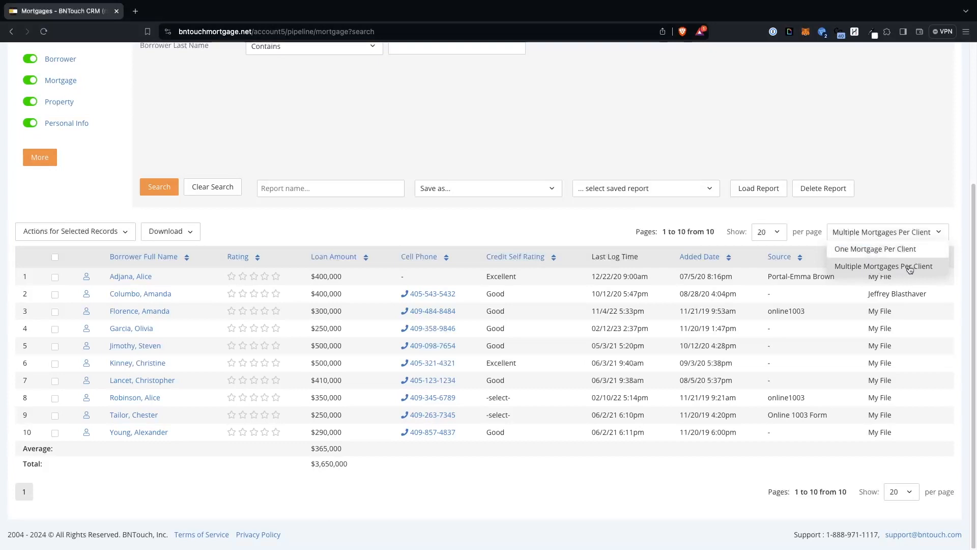
pyautogui.click(870, 233)
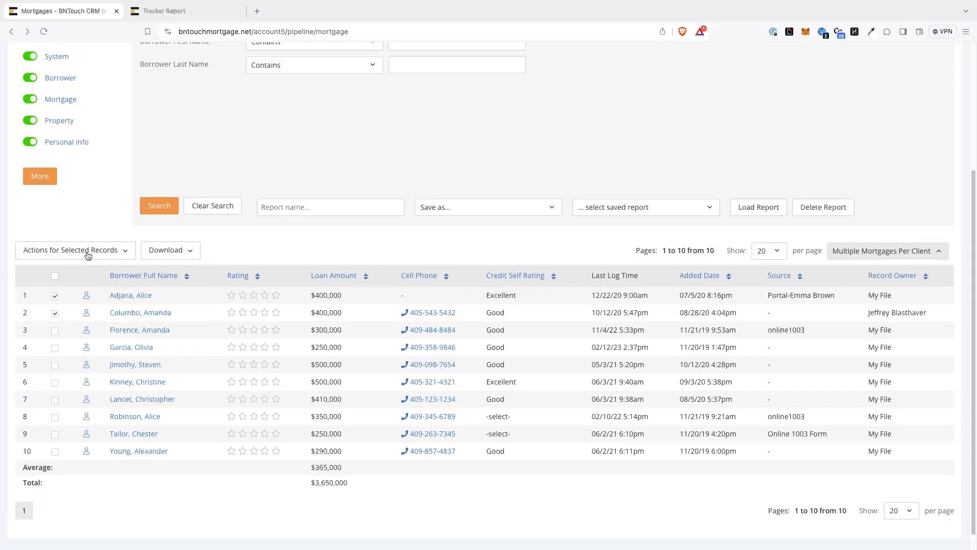
# View the bulk email composer and the label printing form for the two selected records
pyautogui.click(75, 250)
pyautogui.click(62, 276)
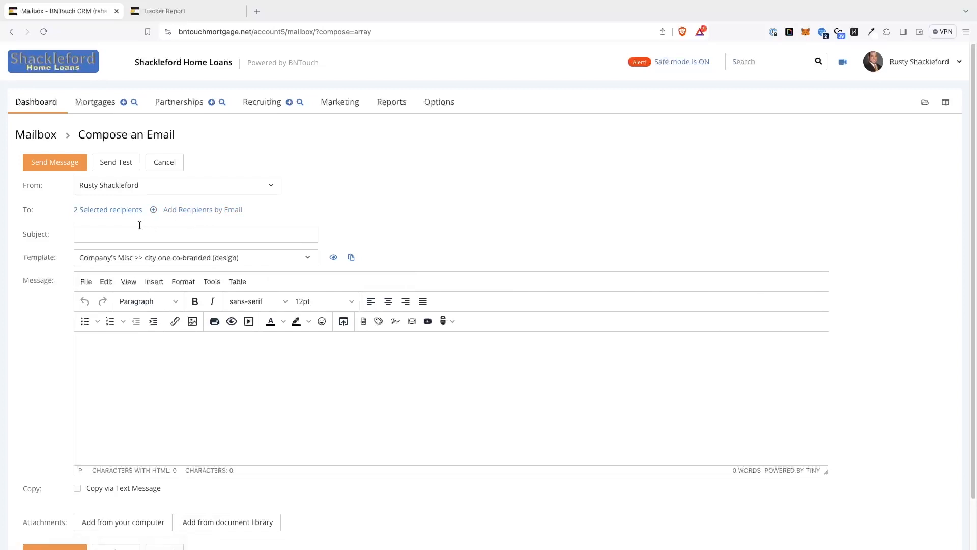
pyautogui.click(87, 162)
pyautogui.click(124, 233)
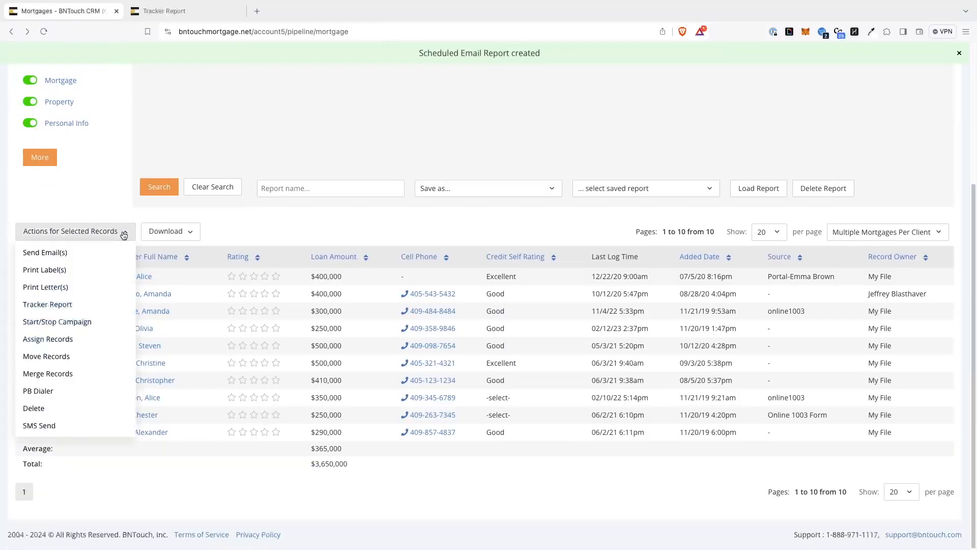
pyautogui.click(60, 273)
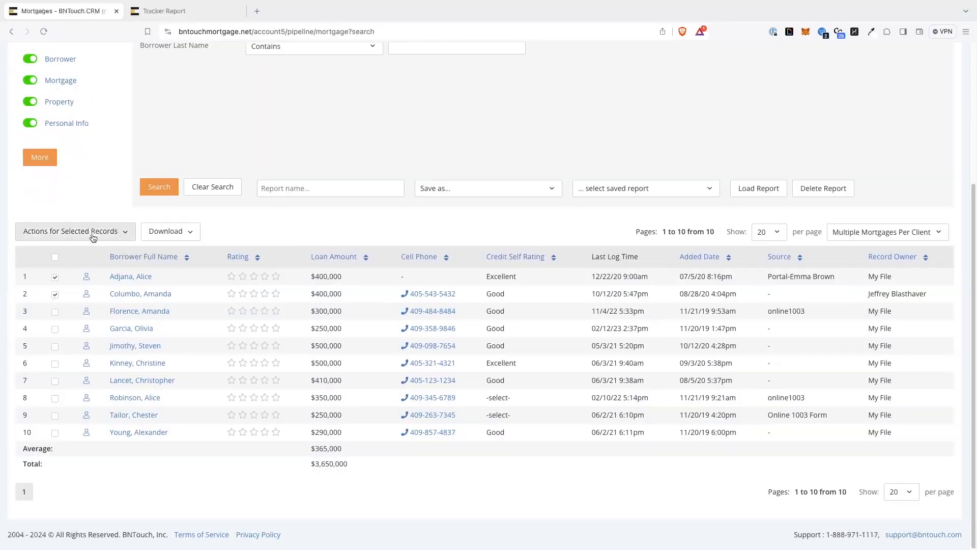
# Open Start/Stop Campaign for the two selected records, view the available campaigns and set the start time to 10 am
pyautogui.click(96, 232)
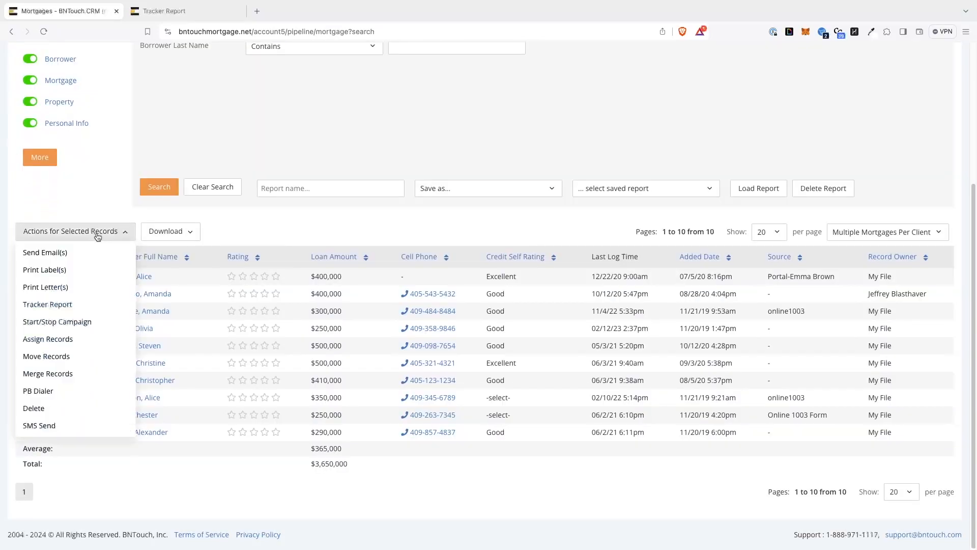
pyautogui.click(53, 320)
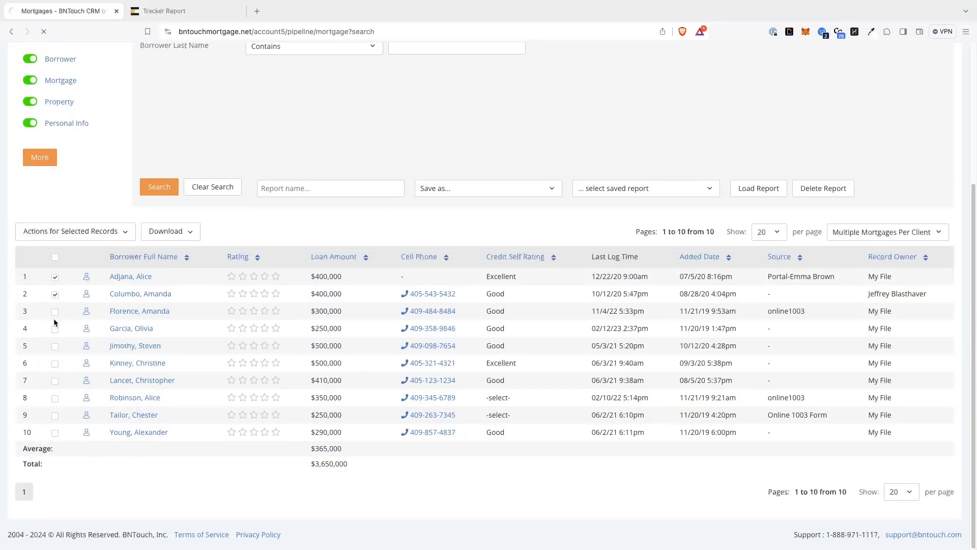
pyautogui.click(285, 164)
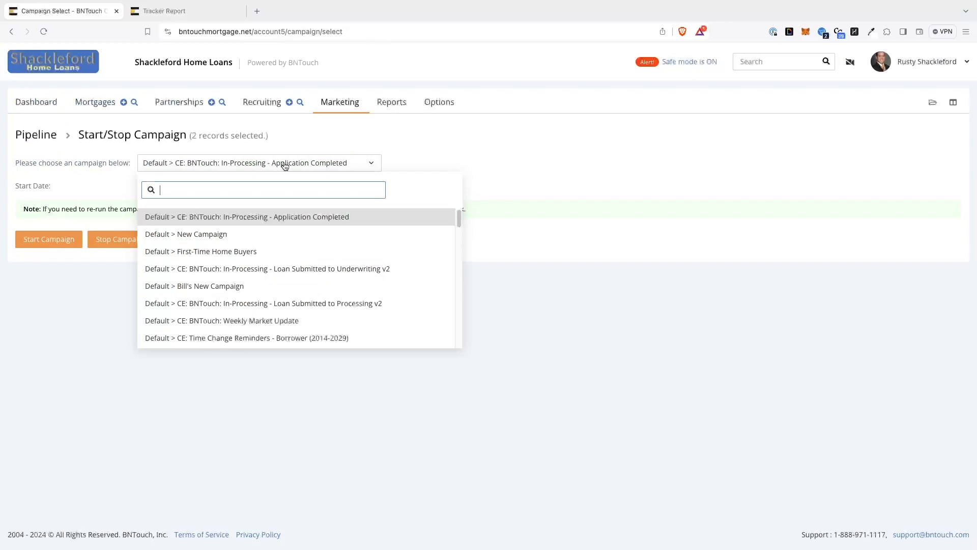
pyautogui.click(285, 164)
pyautogui.click(279, 186)
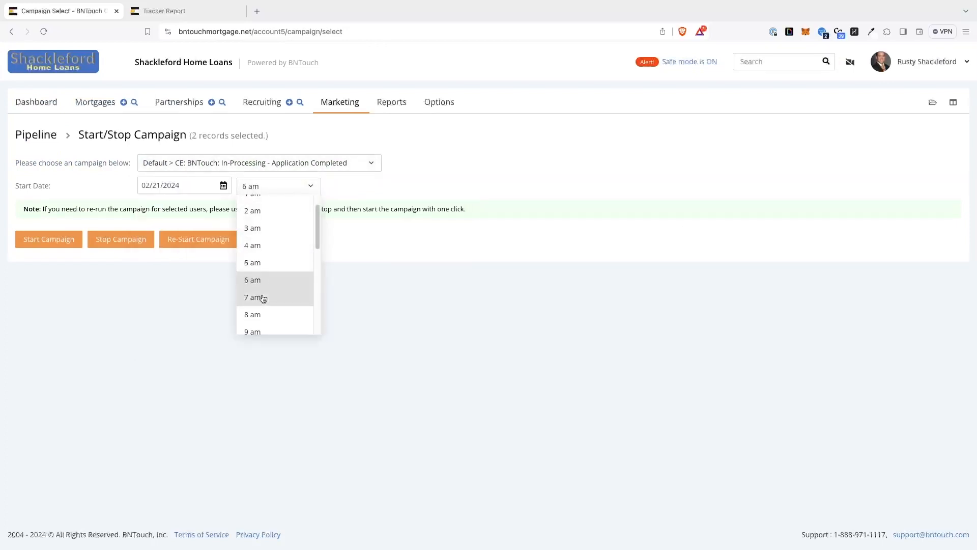
pyautogui.scroll(-3, 263, 297)
pyautogui.click(265, 237)
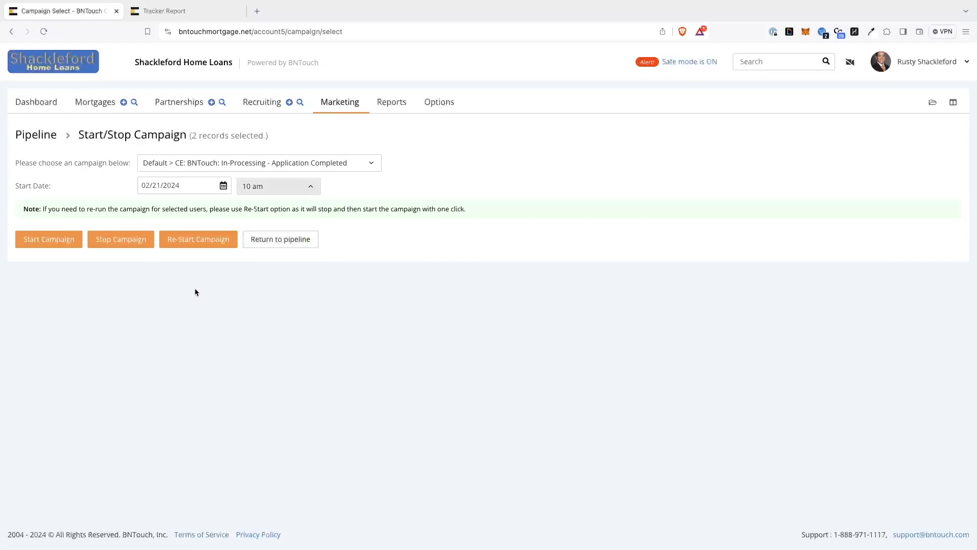
# Return to the mortgage search results, open Assign Records for the selected record and view the accounts available for assignment
pyautogui.click(135, 103)
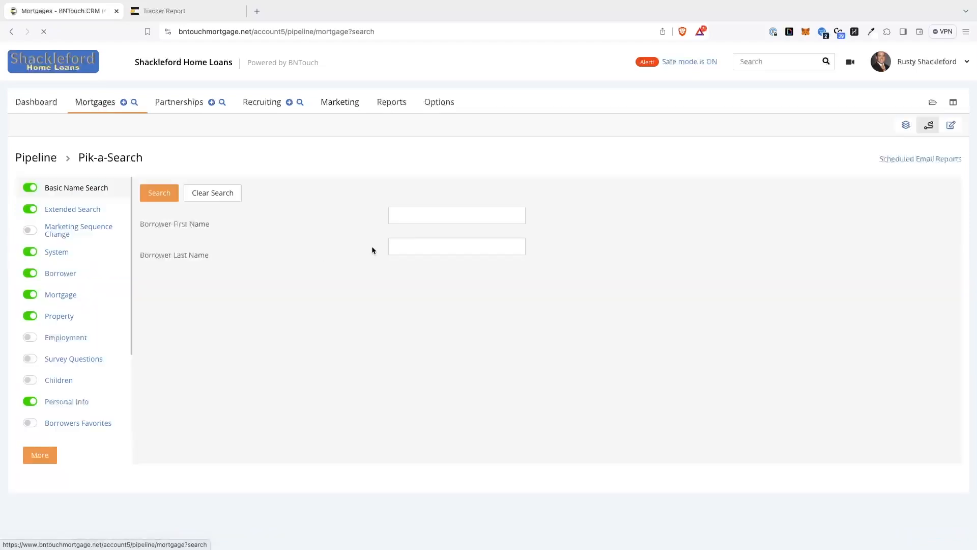
pyautogui.scroll(-3, 203, 356)
pyautogui.click(113, 299)
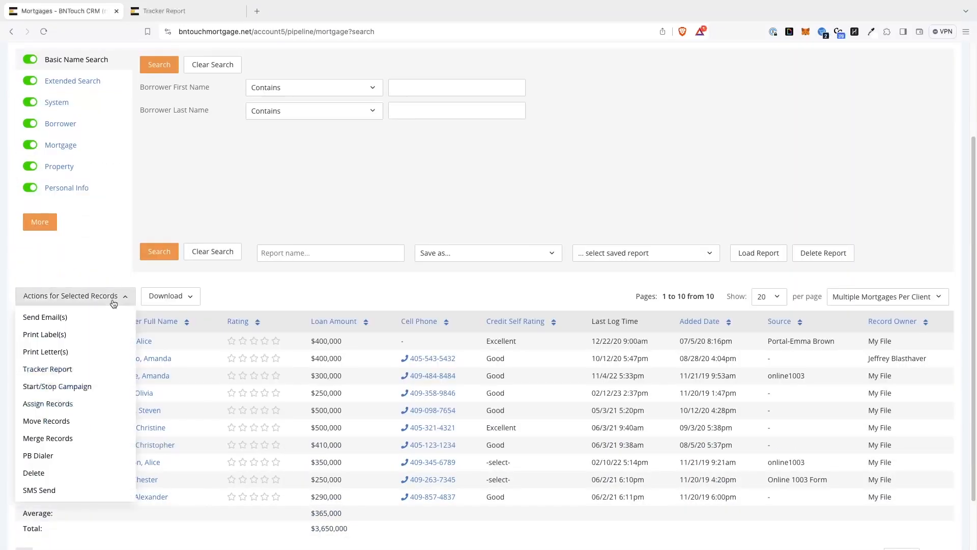
pyautogui.click(42, 407)
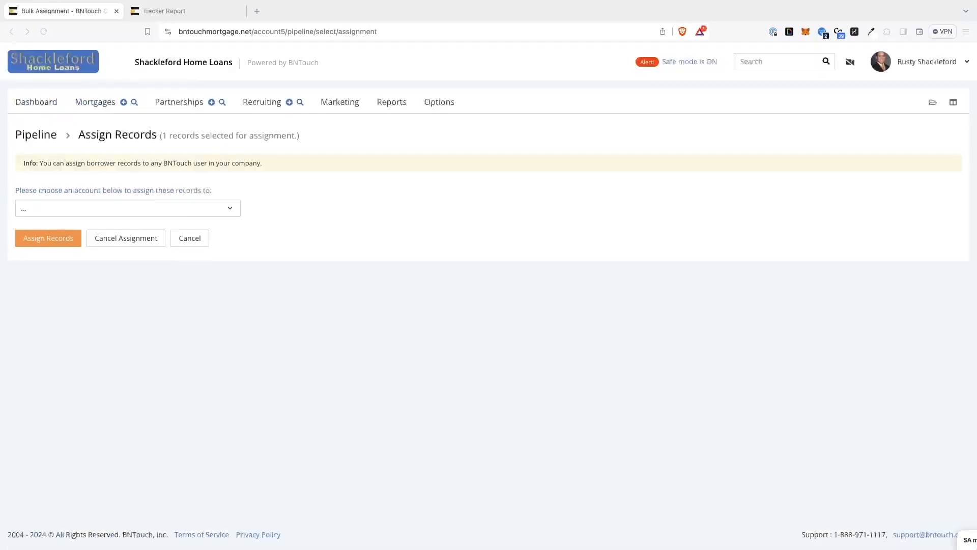
pyautogui.click(214, 208)
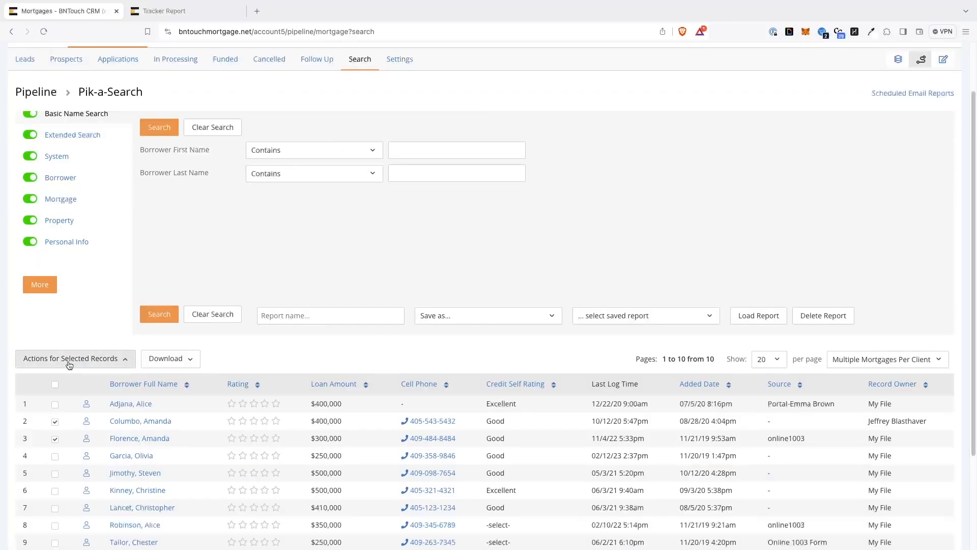
# Move the selected second and third borrower records to the Pre-Approved and Not Interested groups, removing them from all current groups
pyautogui.click(70, 360)
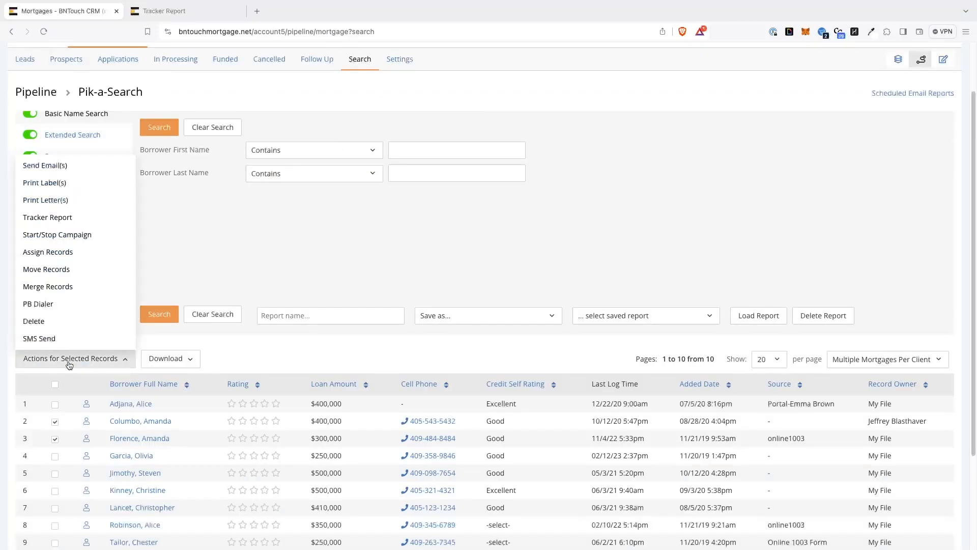
pyautogui.click(72, 270)
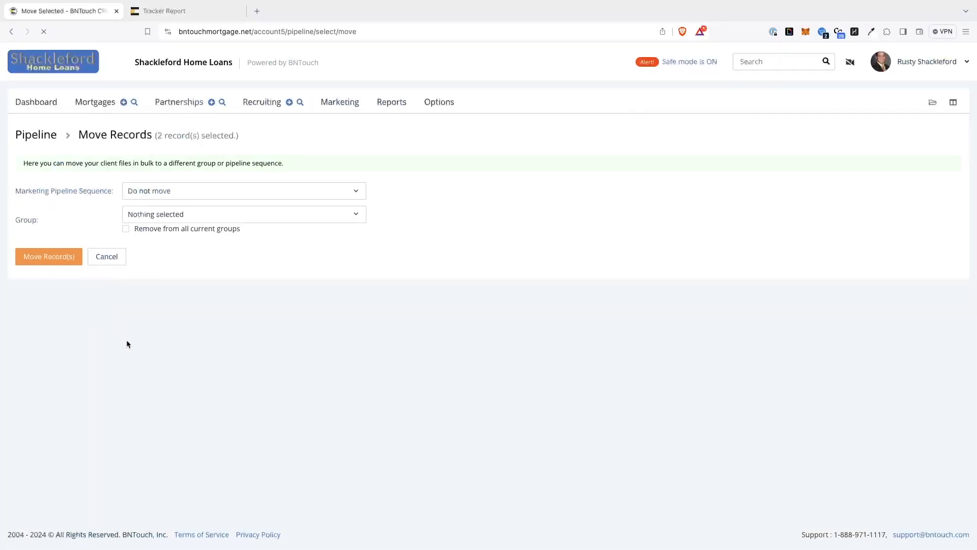
pyautogui.click(304, 190)
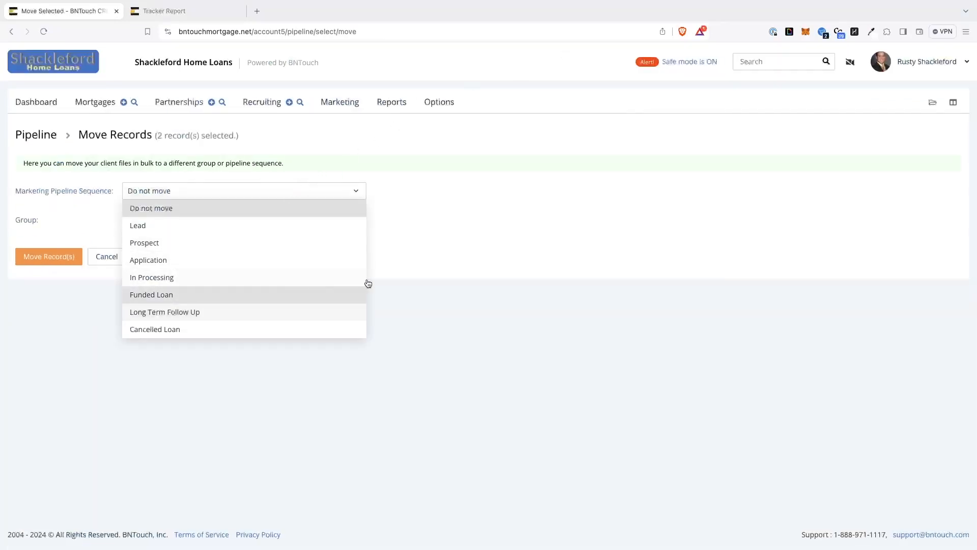
pyautogui.click(368, 256)
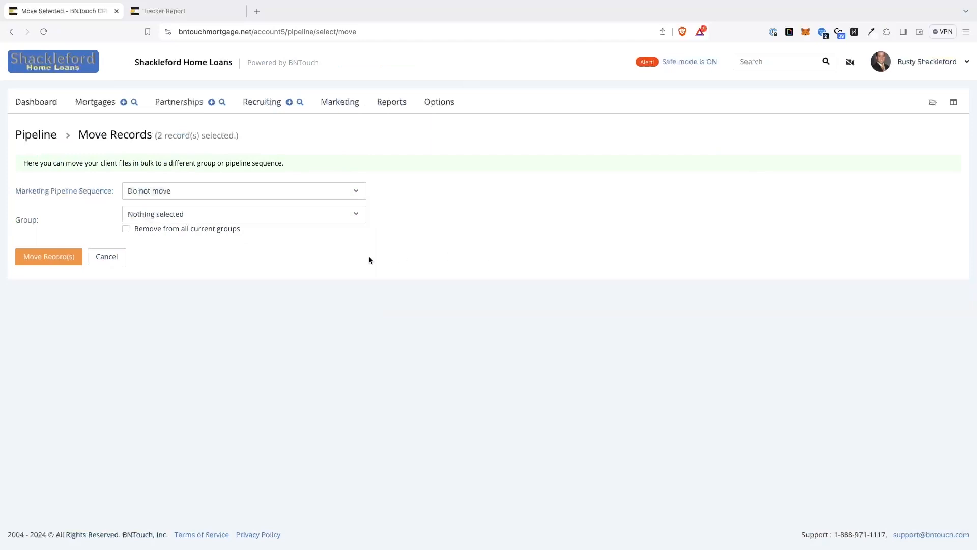
pyautogui.click(160, 216)
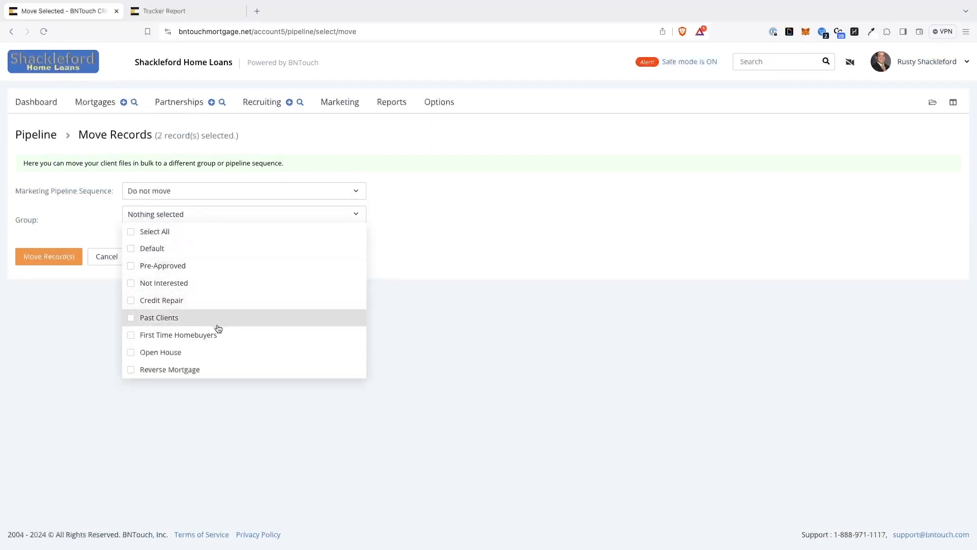
pyautogui.click(172, 267)
pyautogui.click(178, 288)
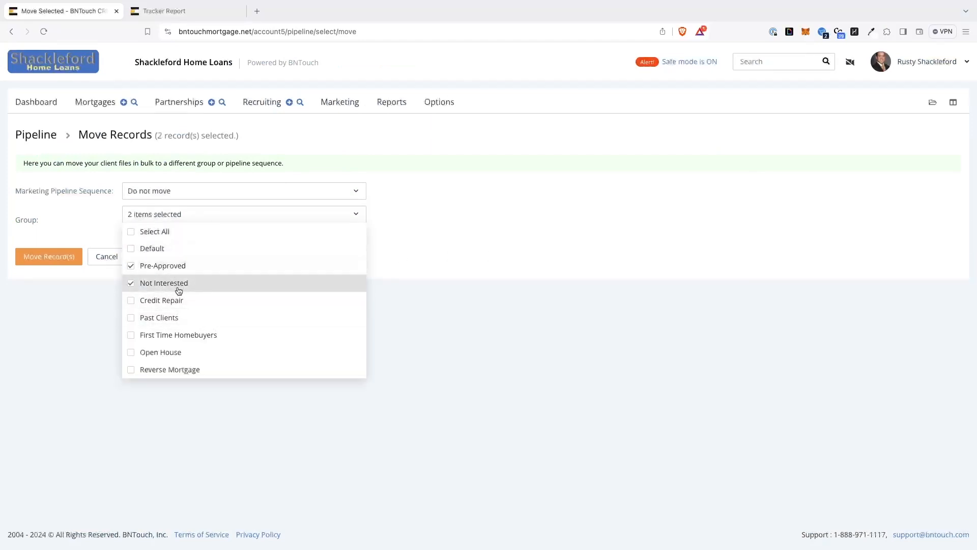
pyautogui.click(90, 374)
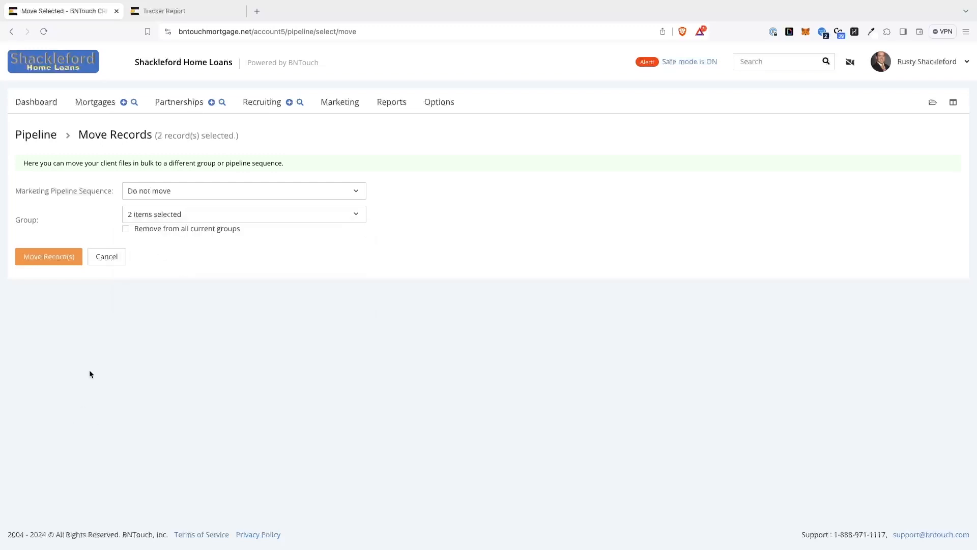
pyautogui.click(127, 232)
pyautogui.click(49, 258)
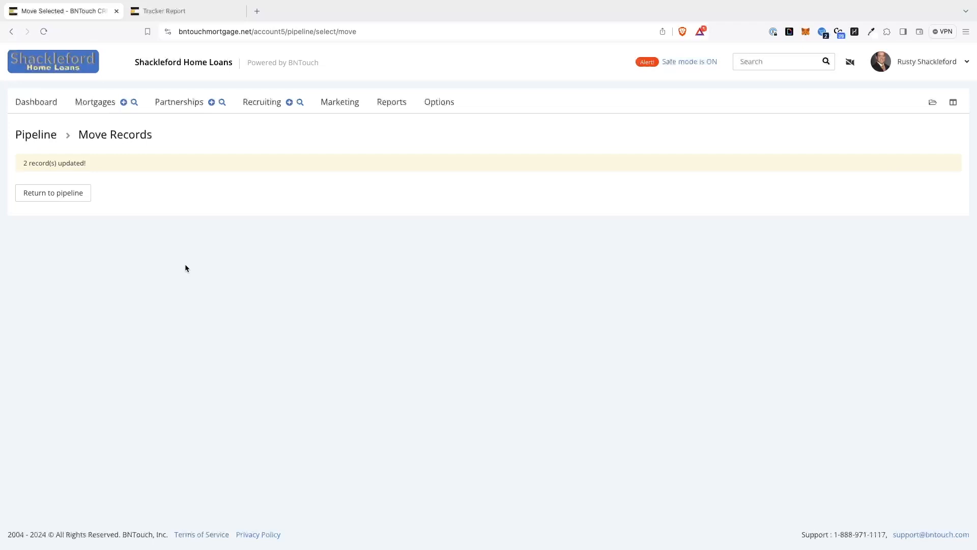
# Select the seventh and eighth borrower records in the mortgage search results and open Merge Records for them
pyautogui.click(134, 105)
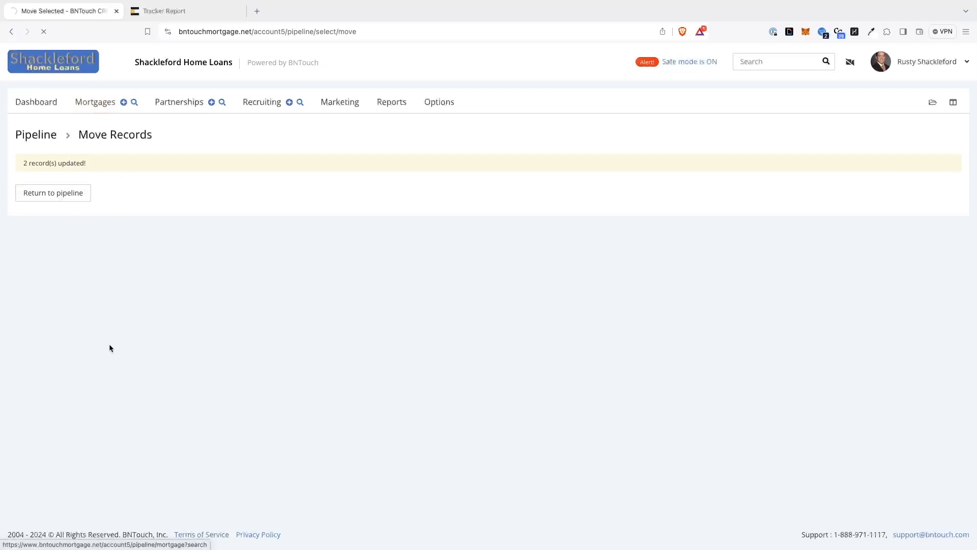
pyautogui.scroll(-2, 97, 392)
pyautogui.scroll(-1, 75, 404)
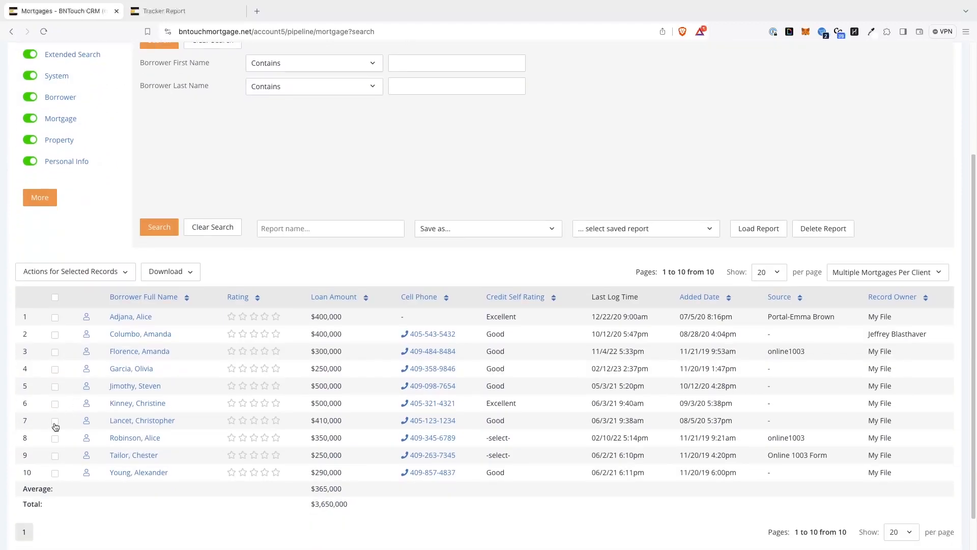
pyautogui.click(55, 421)
pyautogui.click(54, 438)
pyautogui.click(98, 270)
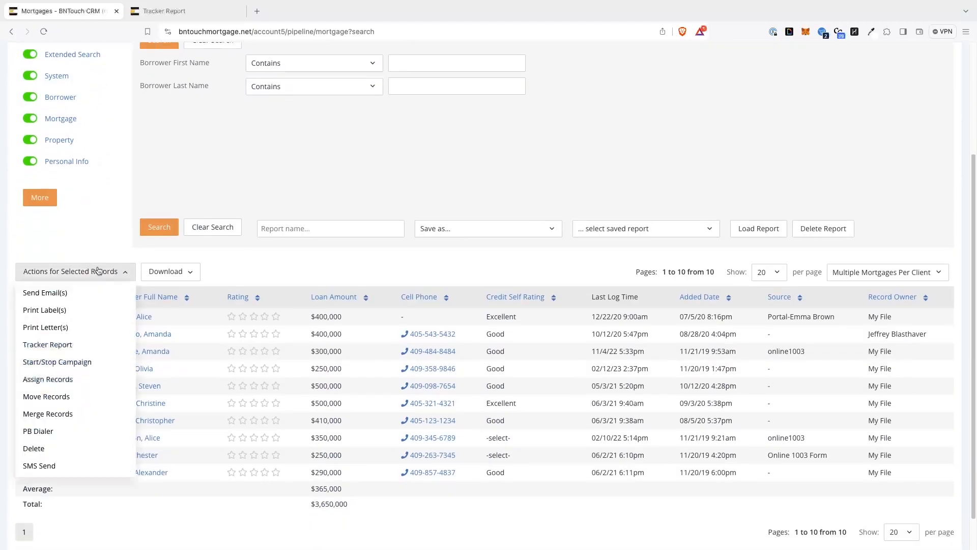
pyautogui.click(26, 416)
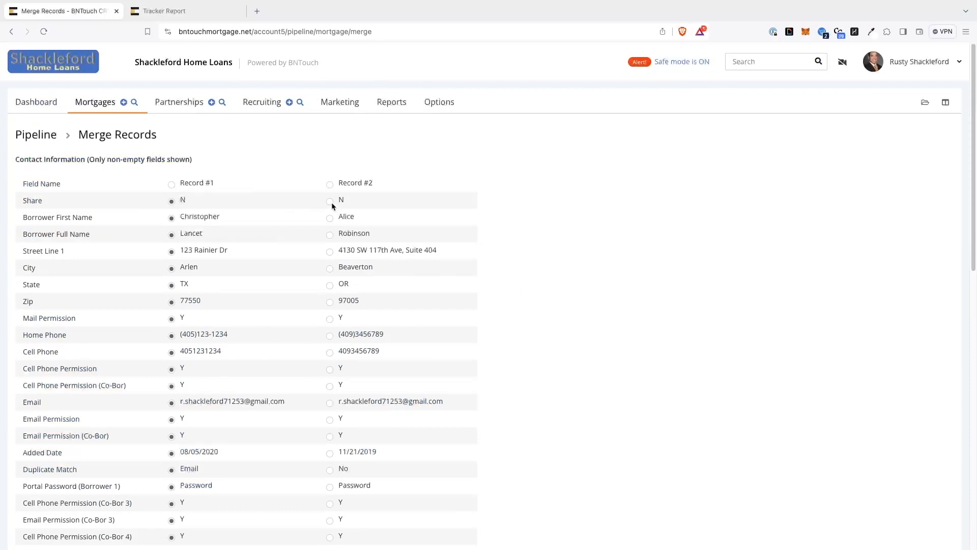
# Try to merge the two records using the Combine records option, keeping all contact values from Record #1
pyautogui.click(330, 184)
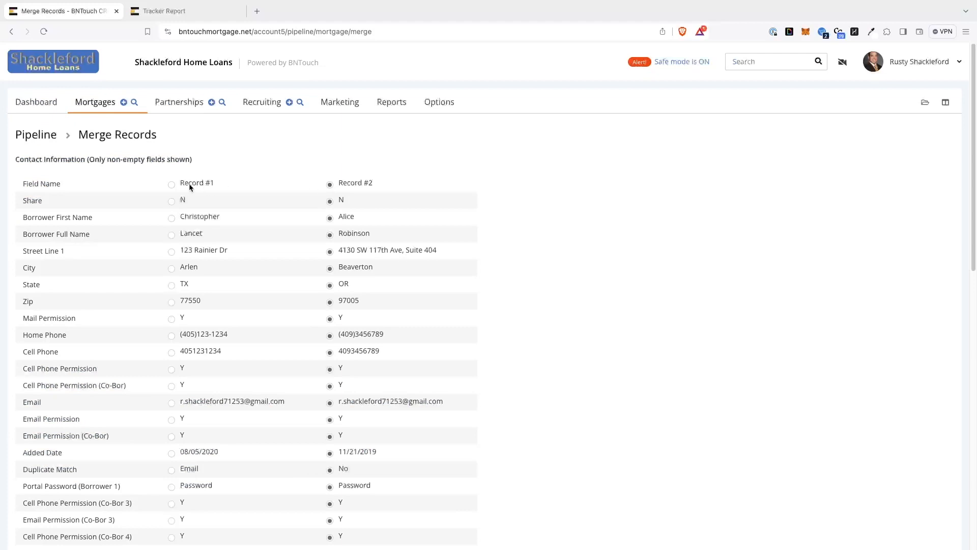
pyautogui.click(171, 184)
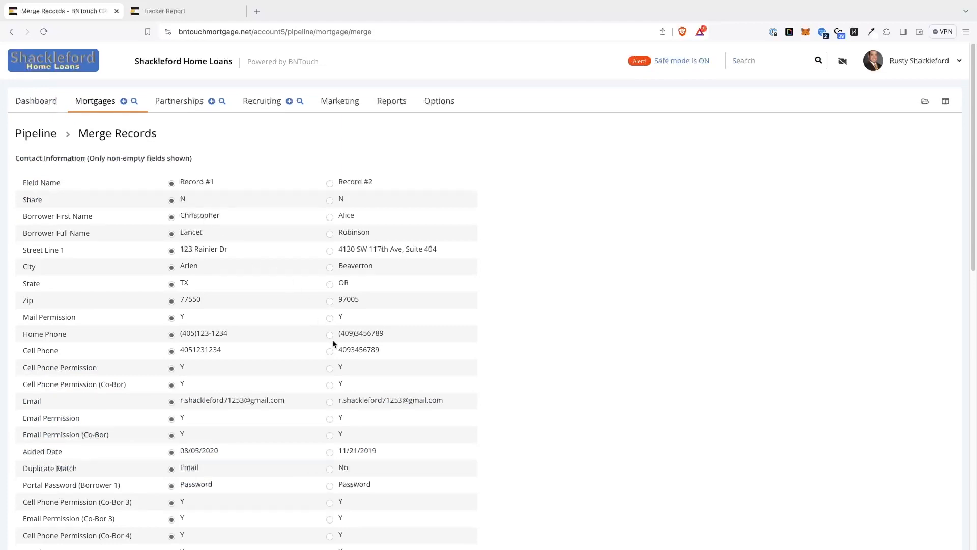
pyautogui.scroll(-7, 332, 340)
pyautogui.scroll(-1, 332, 343)
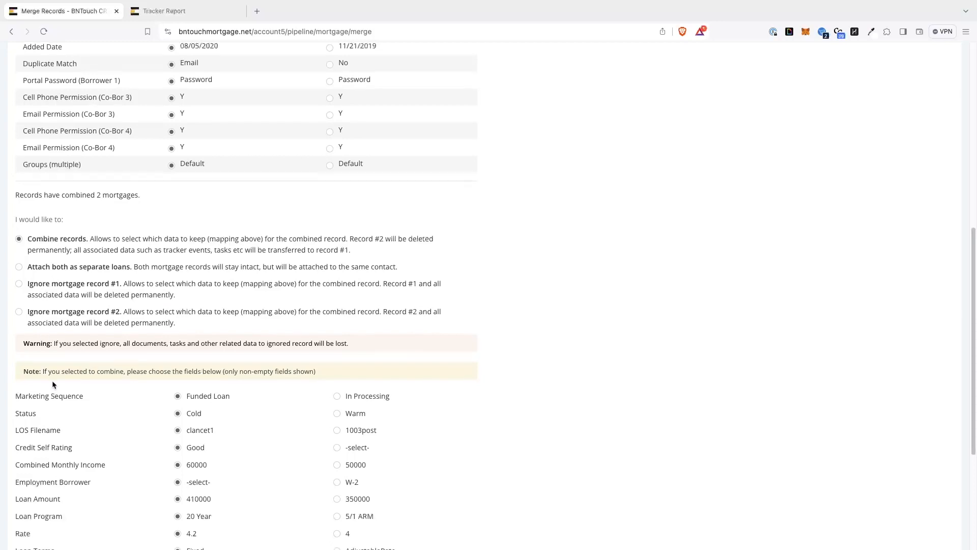
pyautogui.scroll(-4, 53, 378)
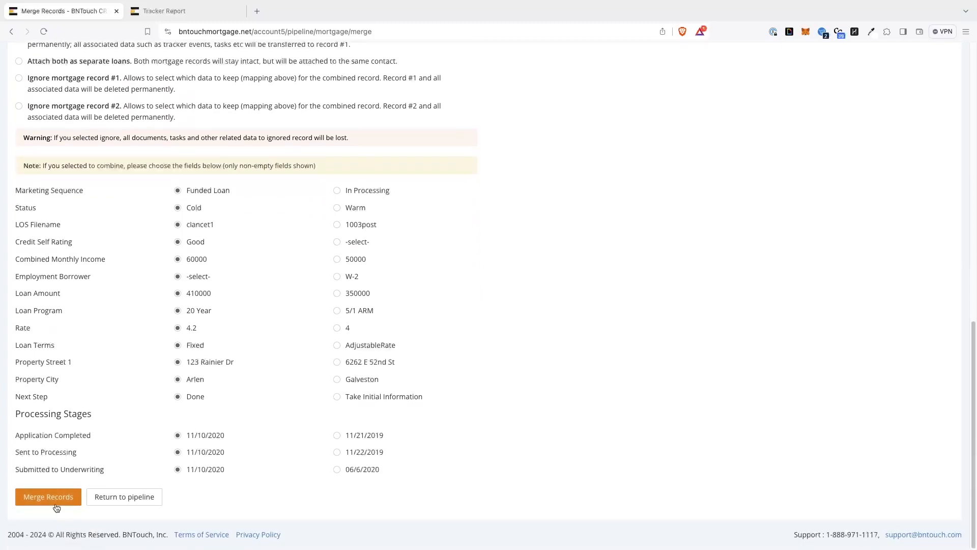
pyautogui.click(48, 496)
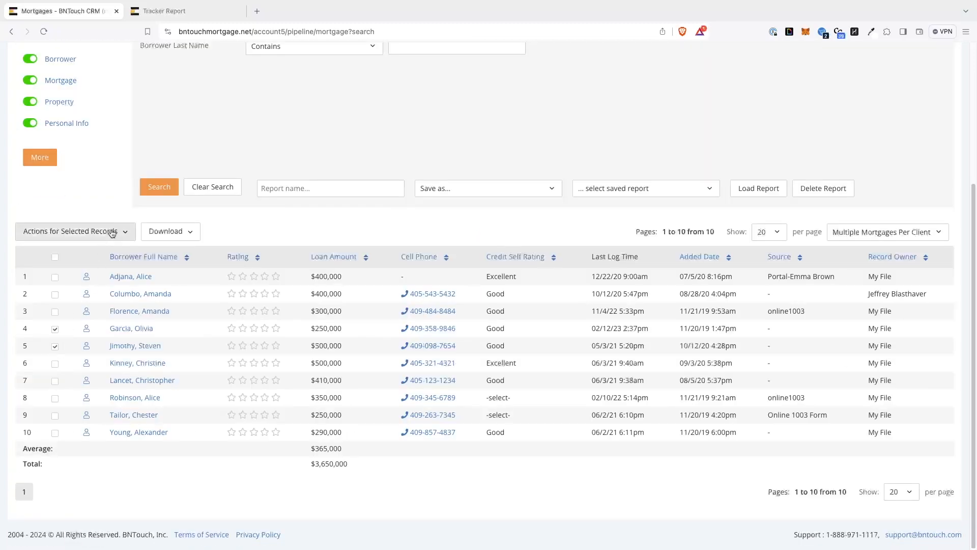
# Open a new bulk SMS message for the selected fourth and fifth borrowers
pyautogui.click(111, 232)
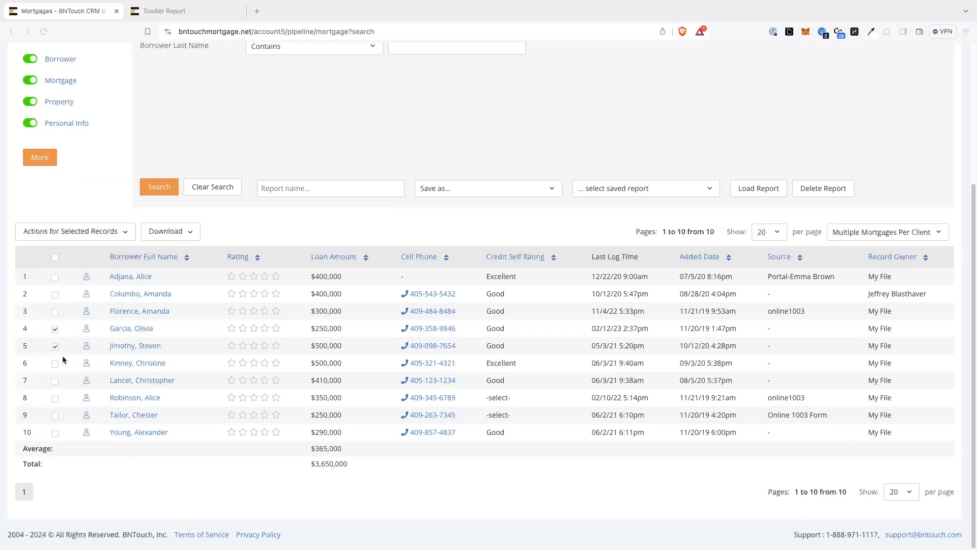
pyautogui.click(107, 233)
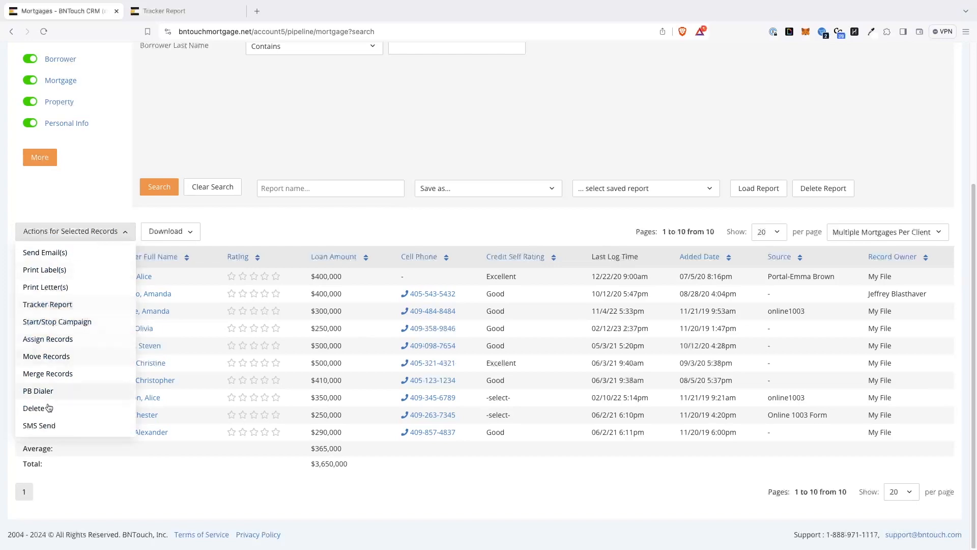
pyautogui.click(41, 426)
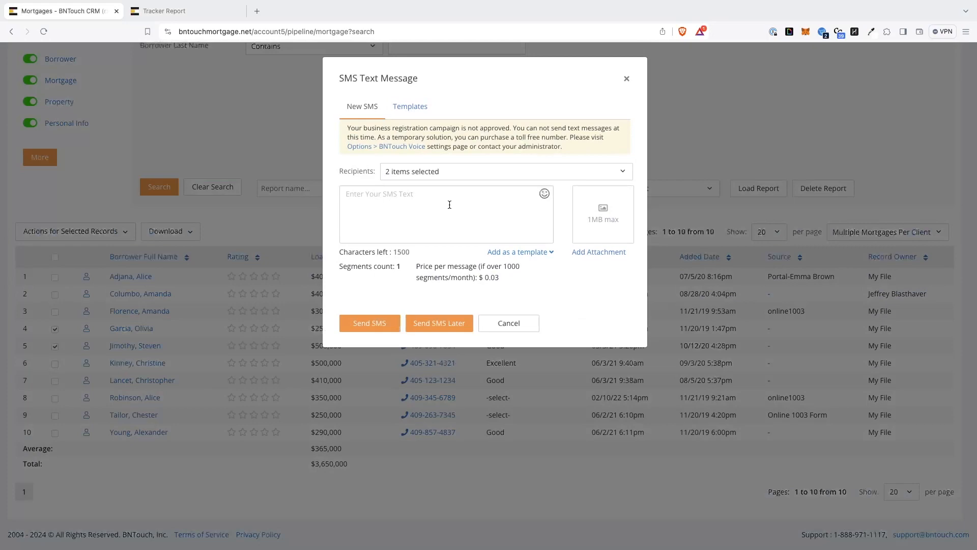
# Cancel the SMS message and send the selected fourth and fifth borrower records to PB Dialer
pyautogui.click(508, 322)
pyautogui.click(100, 233)
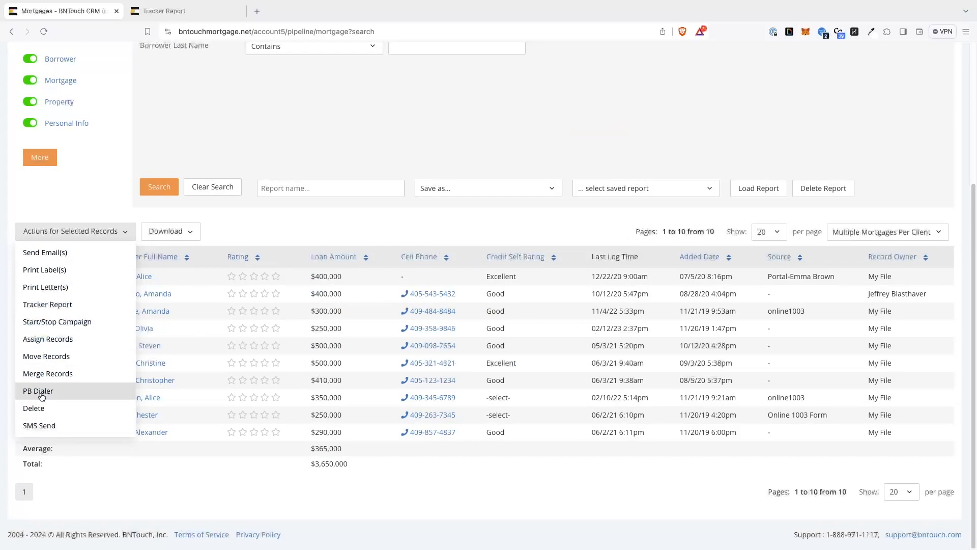
pyautogui.click(42, 392)
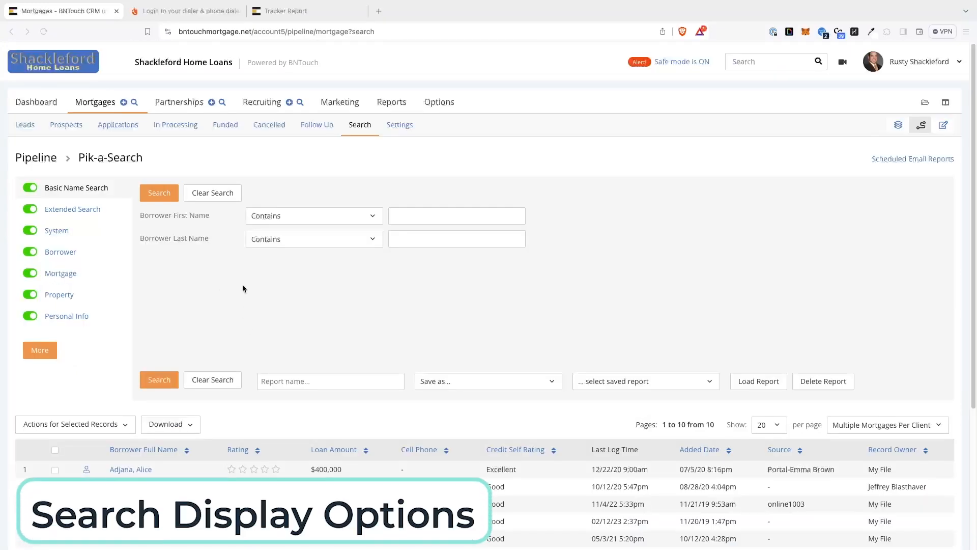
# Review the records-per-page choices for the mortgage search results without changing the setting
pyautogui.scroll(-4, 243, 287)
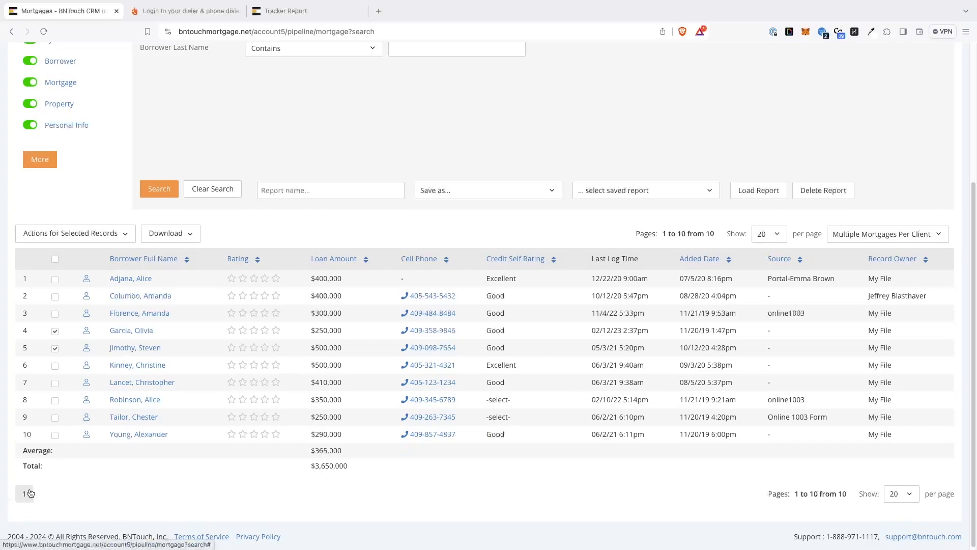
pyautogui.click(781, 239)
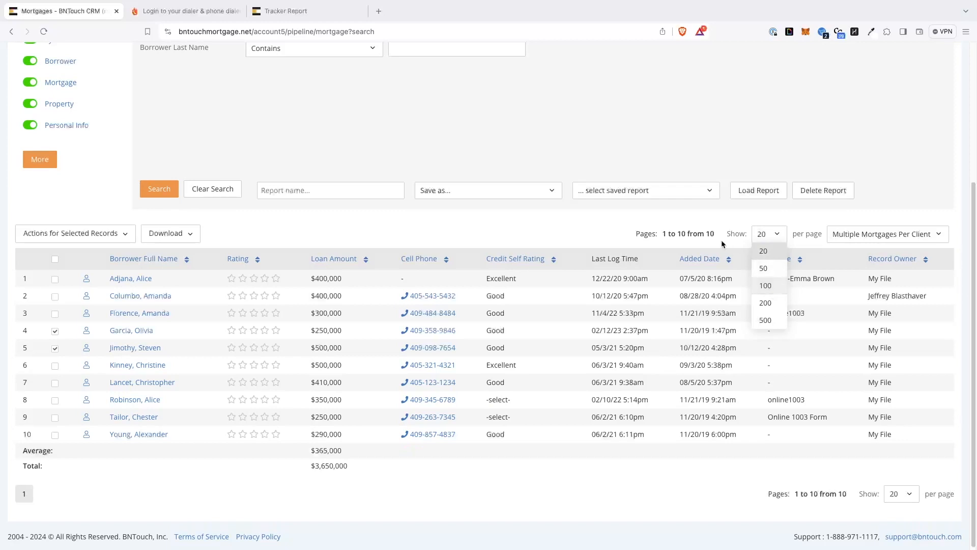
pyautogui.click(711, 227)
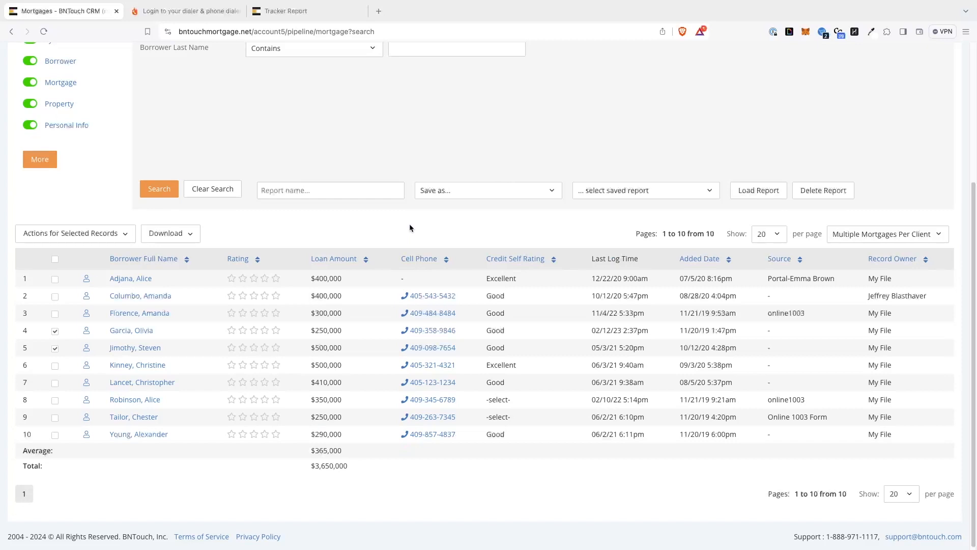
# Download the full mortgage search results in CSV format
pyautogui.click(192, 237)
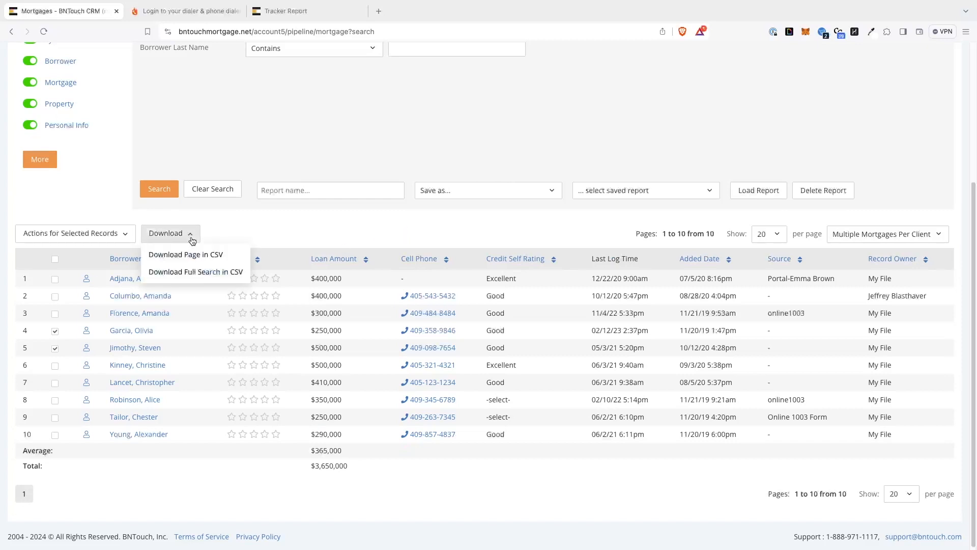
pyautogui.click(195, 272)
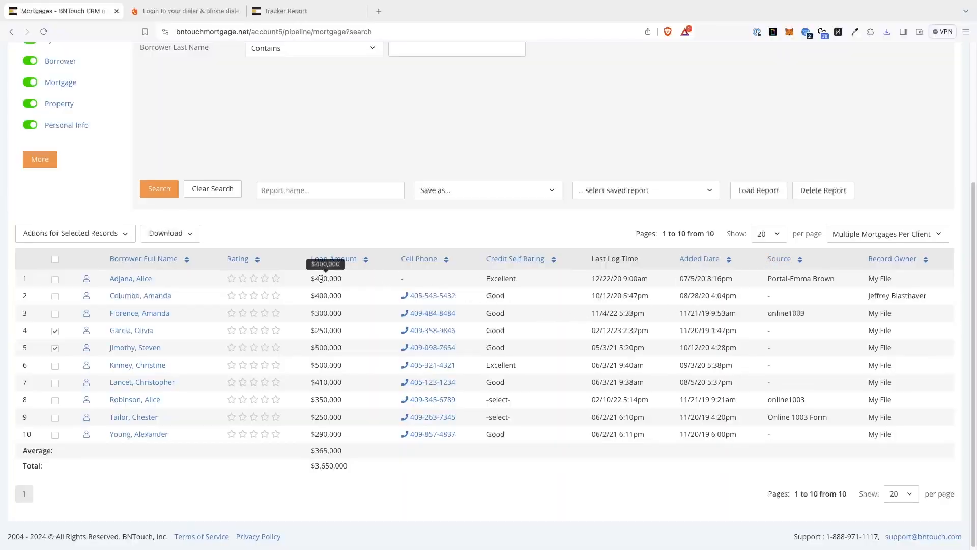
pyautogui.click(264, 278)
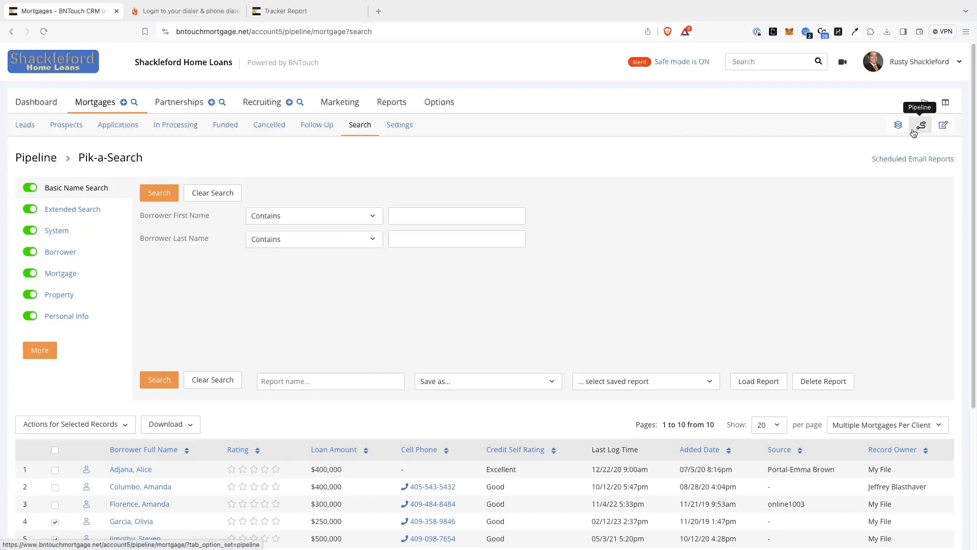
# Add an extra field to the Search columns in the mortgage pipeline view settings and view the field choices for the Cell Phone column
pyautogui.click(402, 127)
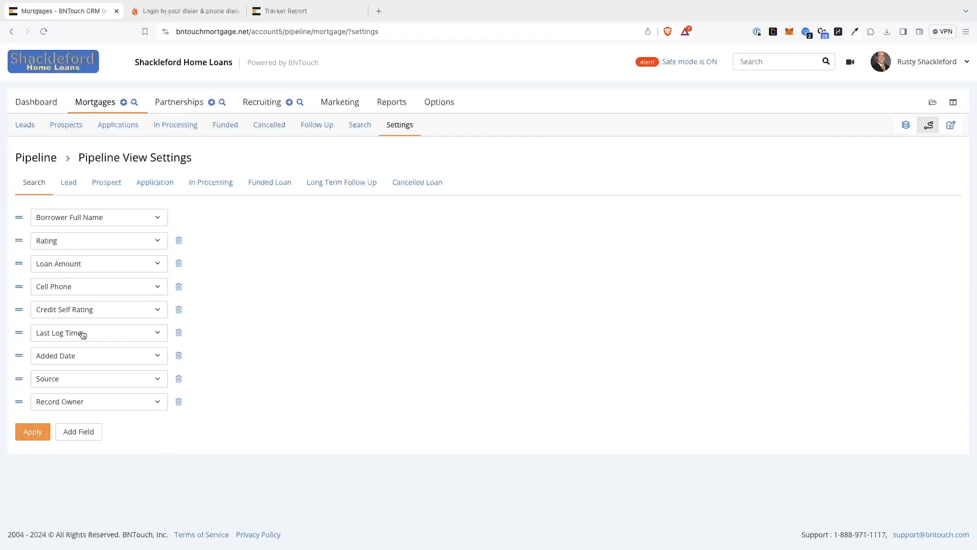
pyautogui.click(79, 433)
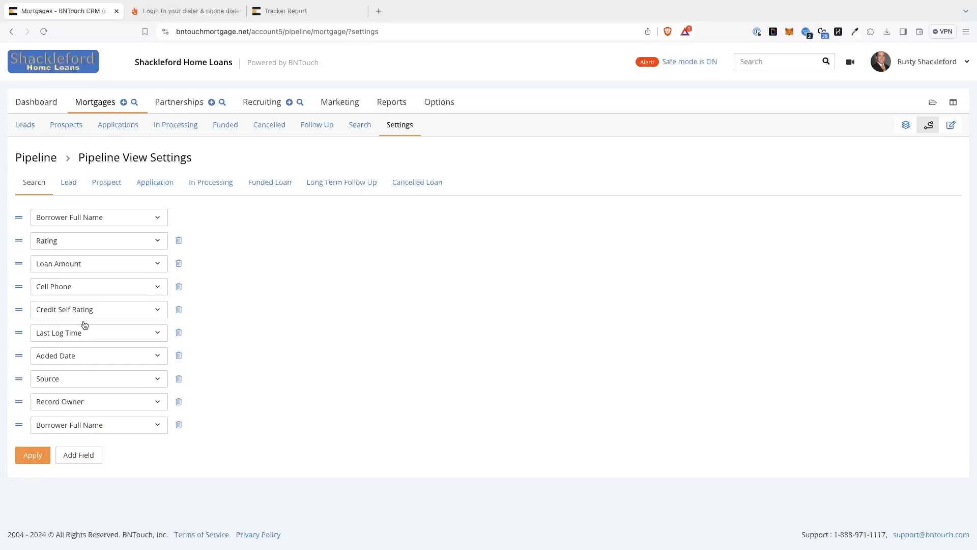
pyautogui.click(91, 287)
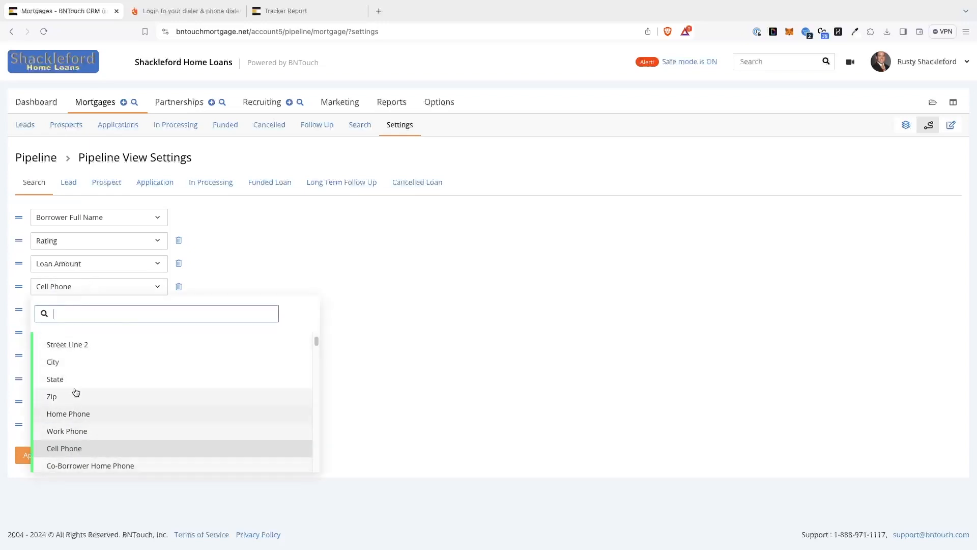
pyautogui.click(450, 311)
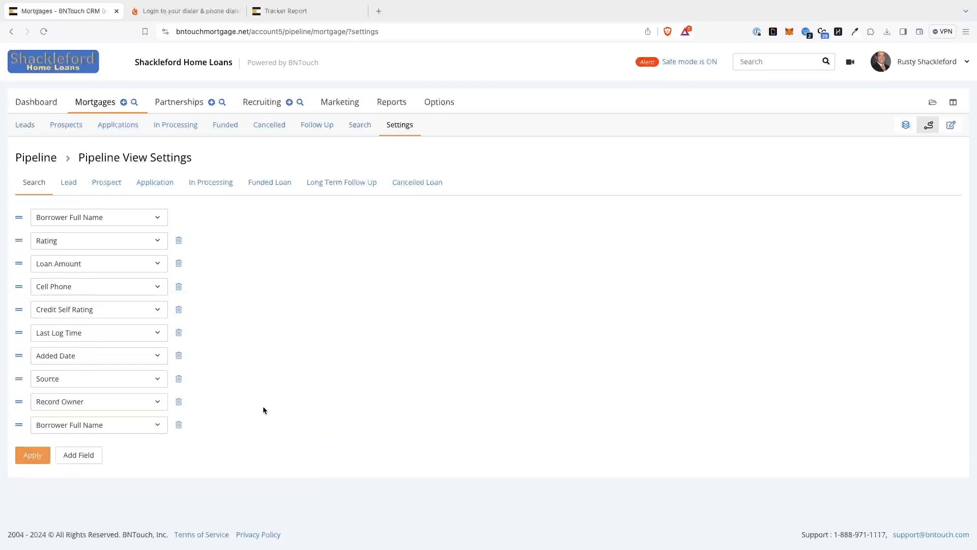
# Delete the extra Borrower Full Name field at the end of the column list and return to the mortgage Pik-a-Search results
pyautogui.click(179, 425)
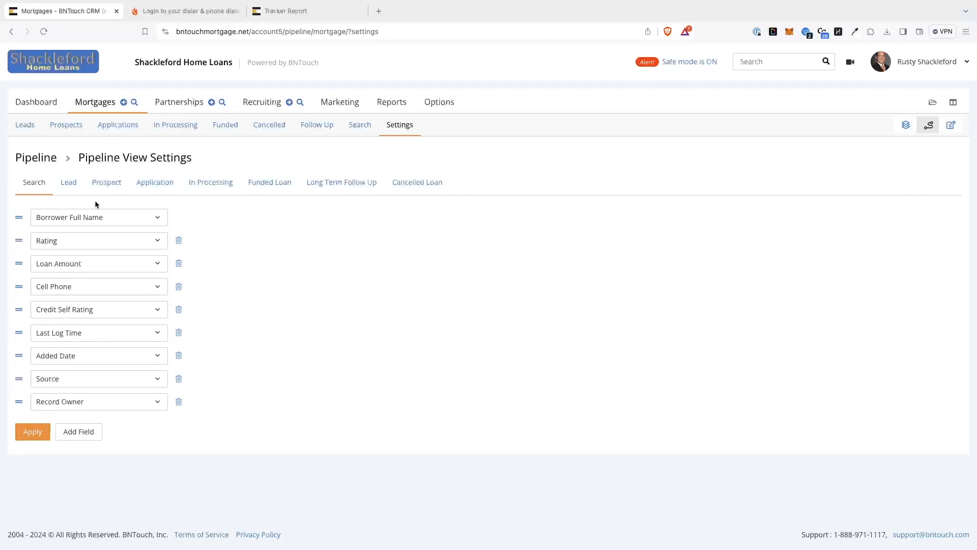
pyautogui.click(137, 102)
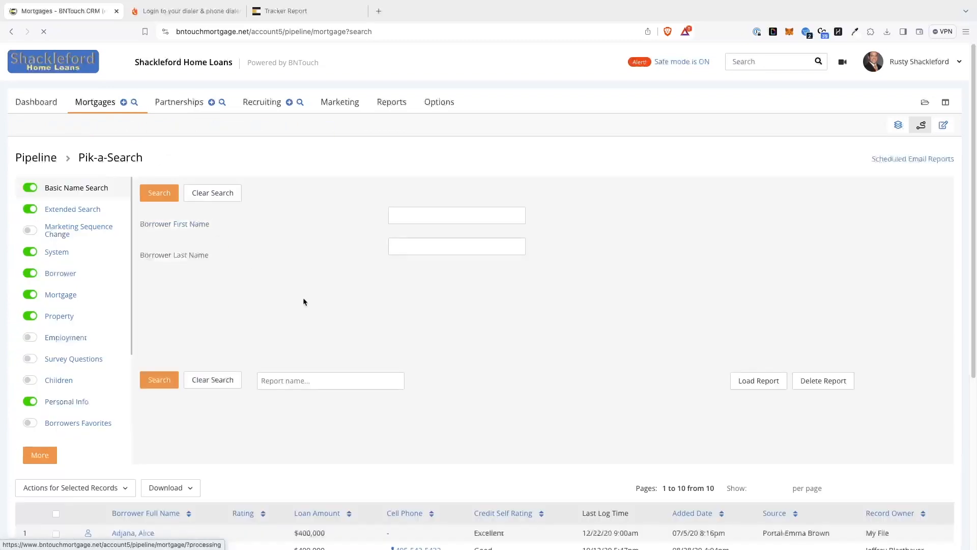
pyautogui.scroll(-4, 306, 304)
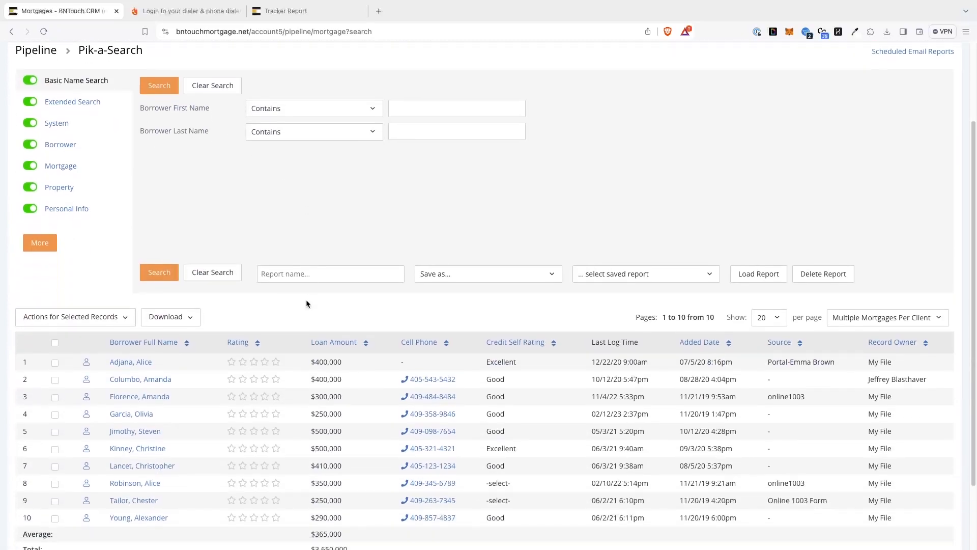